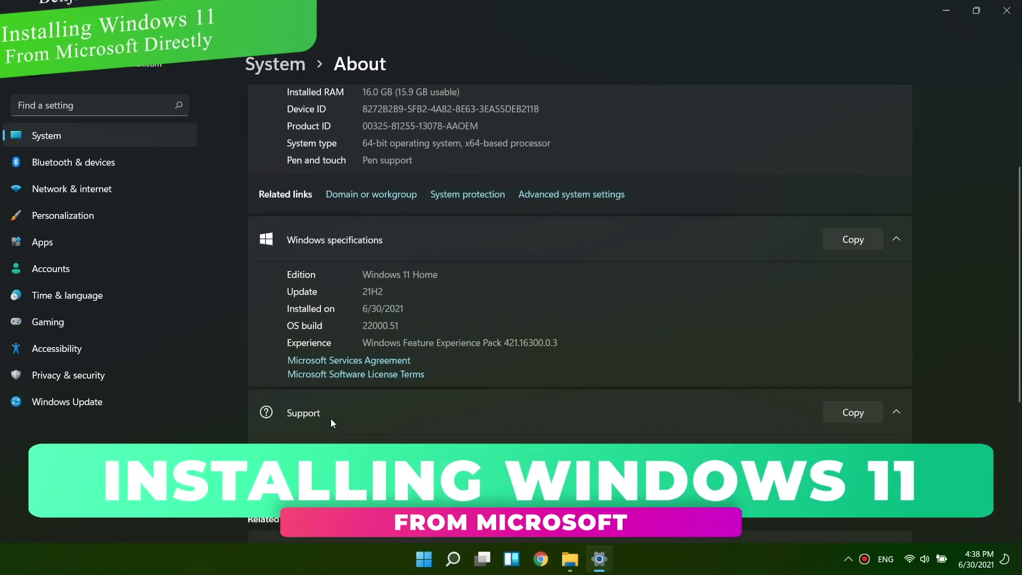
# Highlight the Windows 11 Home edition and OS build 22000.51 on the About page
pyautogui.scroll(1, 330, 418)
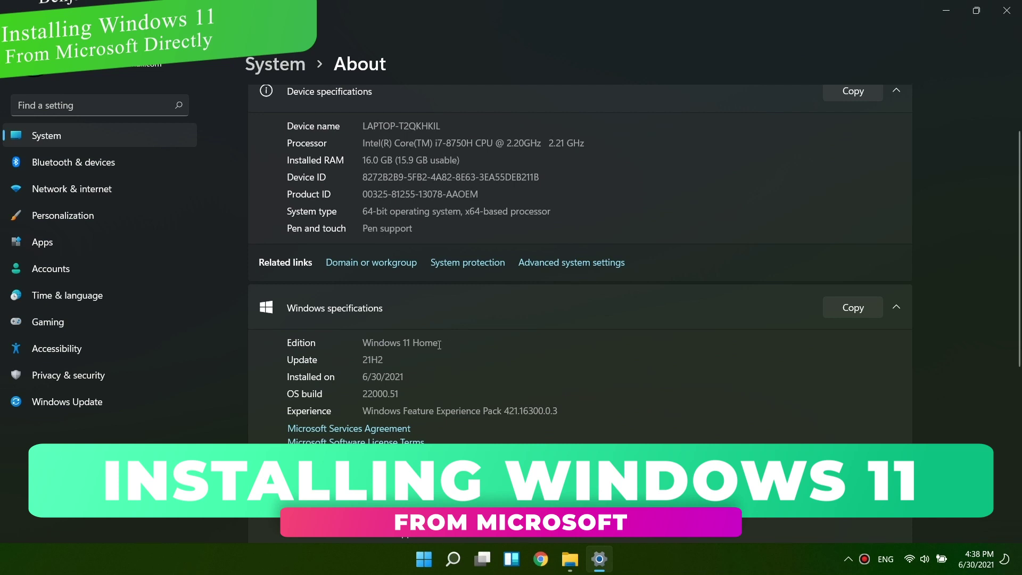
pyautogui.moveTo(439, 343); pyautogui.dragTo(363, 344)
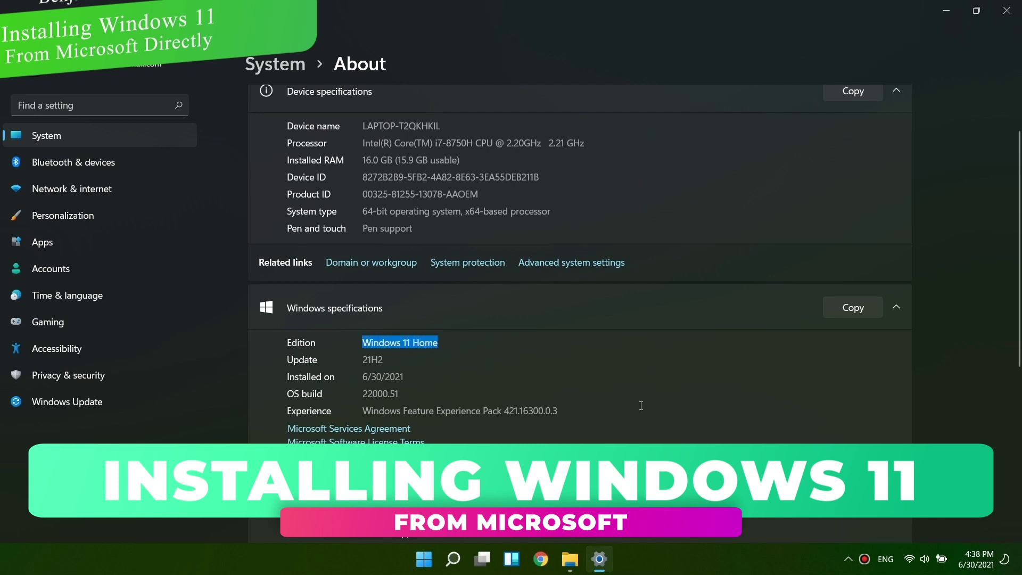
pyautogui.moveTo(400, 394); pyautogui.dragTo(363, 393)
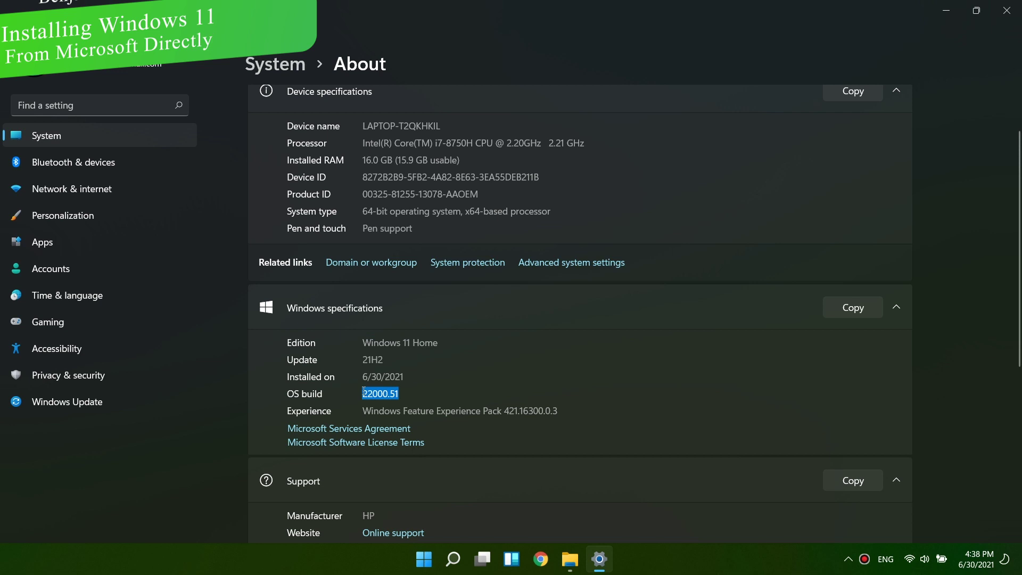
pyautogui.click(524, 394)
pyautogui.scroll(-3, 528, 394)
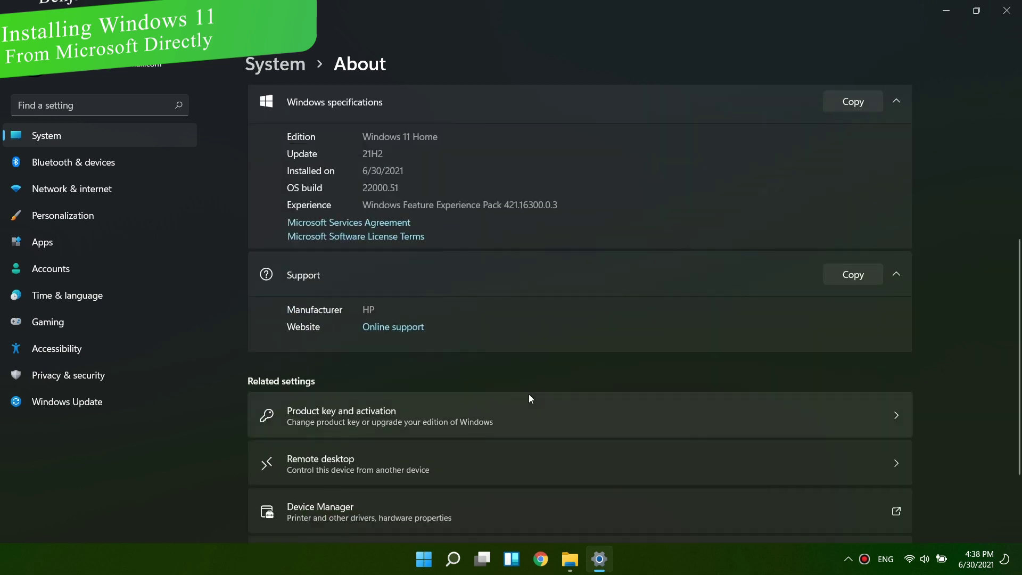
pyautogui.scroll(-2, 528, 394)
pyautogui.scroll(5, 528, 394)
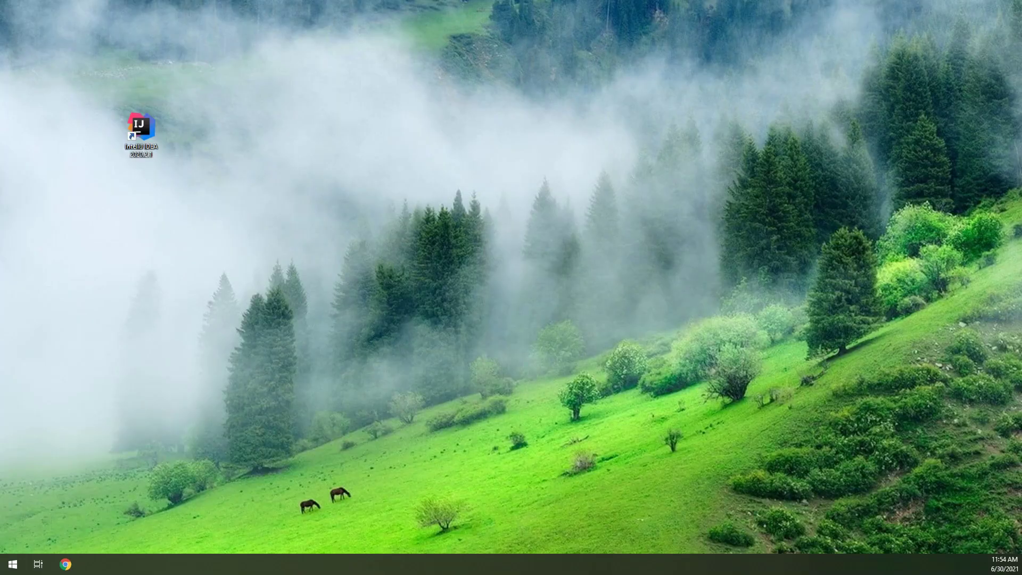
# Search 'ser' from the Start menu and launch the Services app
pyautogui.click(14, 566)
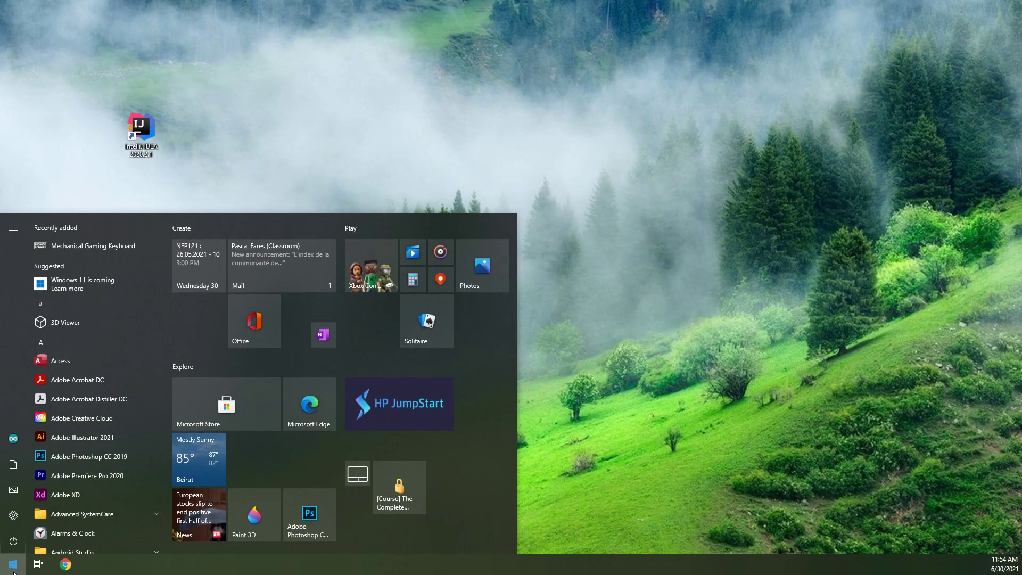
pyautogui.write('ser')
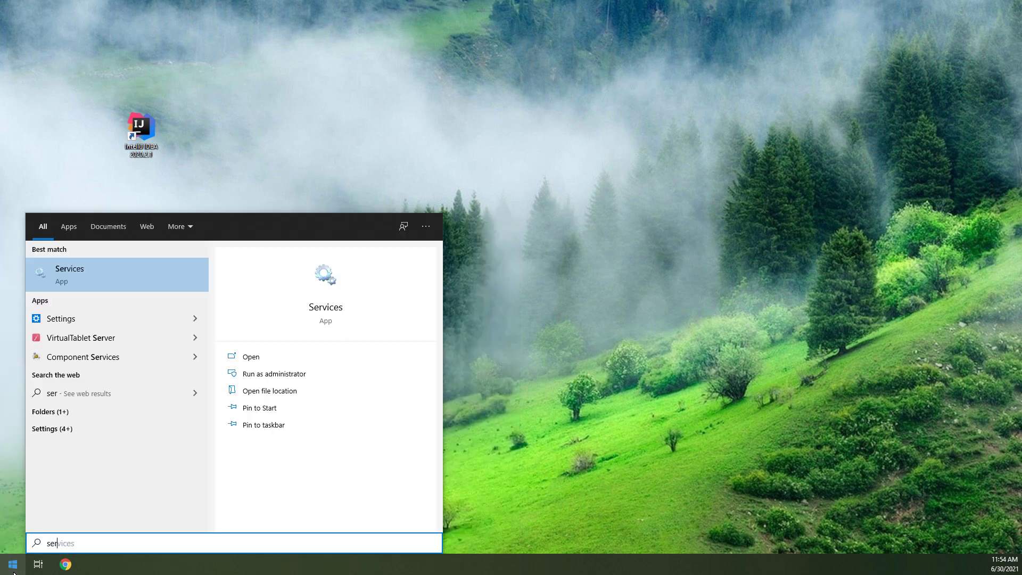
pyautogui.press('Return')
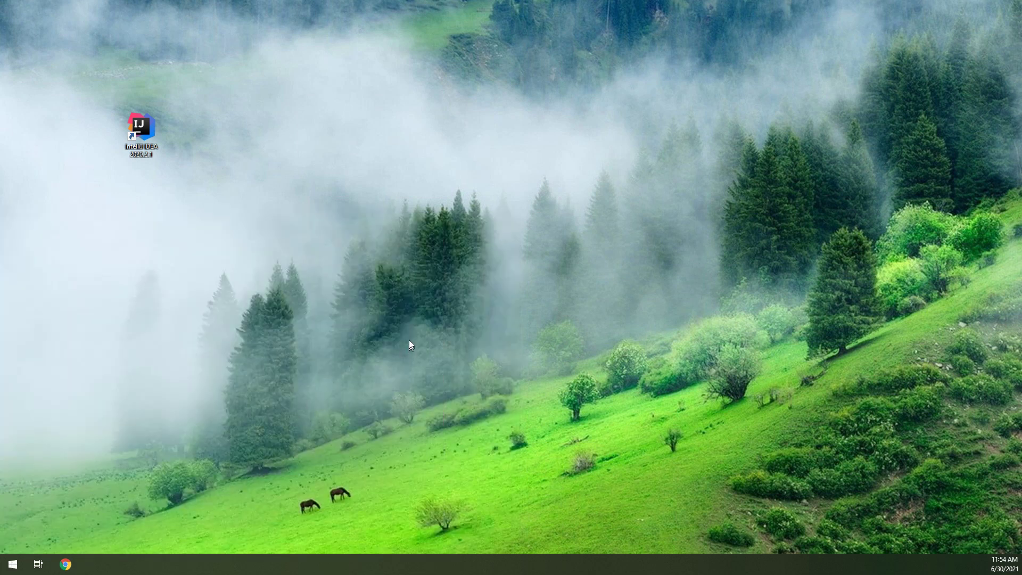
pyautogui.rightClick(331, 339)
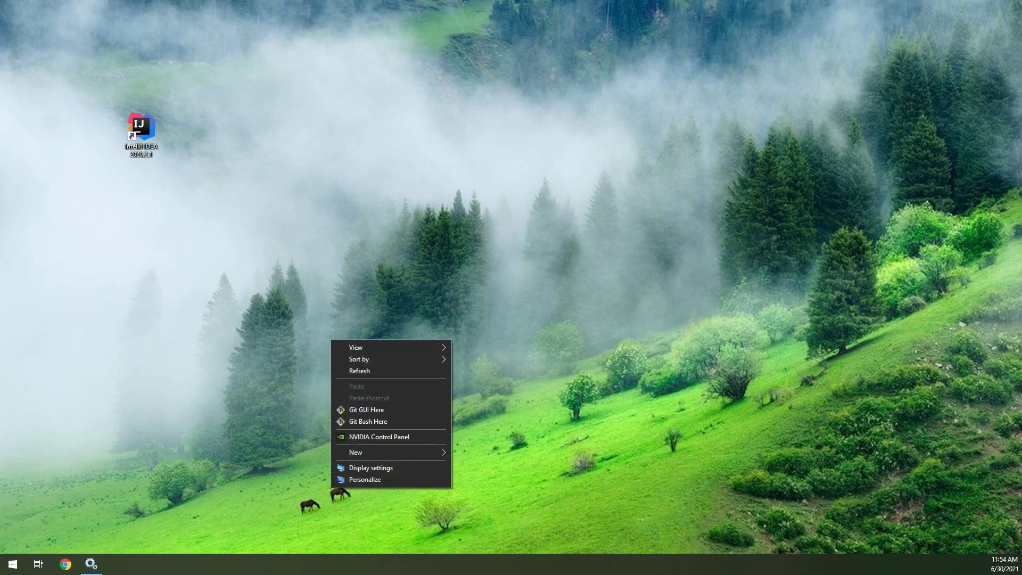
# Center the Services window and scroll down through the service list
pyautogui.moveTo(222, 168); pyautogui.dragTo(418, 155)
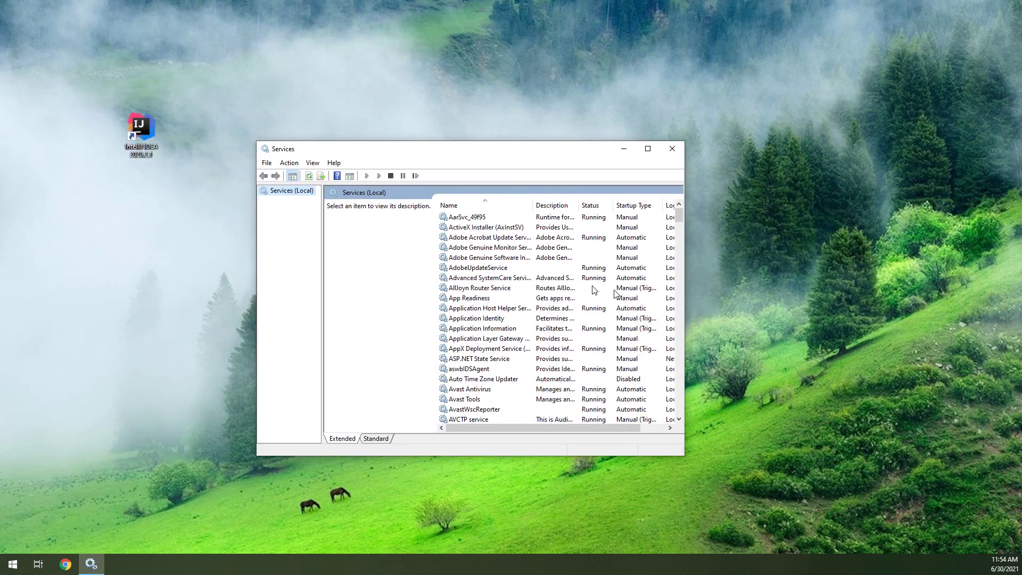
pyautogui.scroll(-3, 594, 290)
pyautogui.scroll(-5, 532, 330)
pyautogui.scroll(-4, 471, 379)
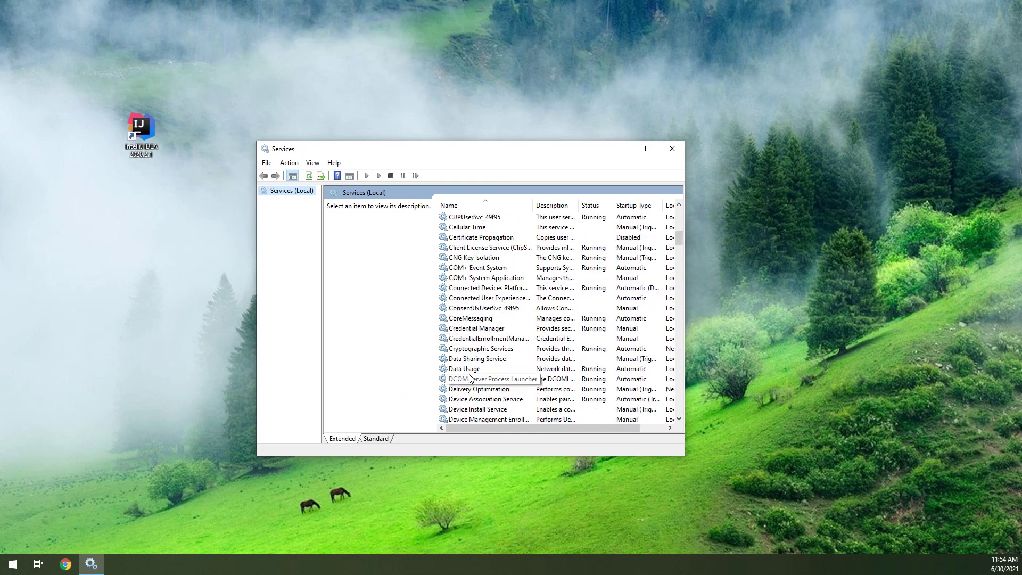
pyautogui.scroll(-1, 470, 379)
pyautogui.scroll(-1, 471, 399)
pyautogui.scroll(-4, 470, 399)
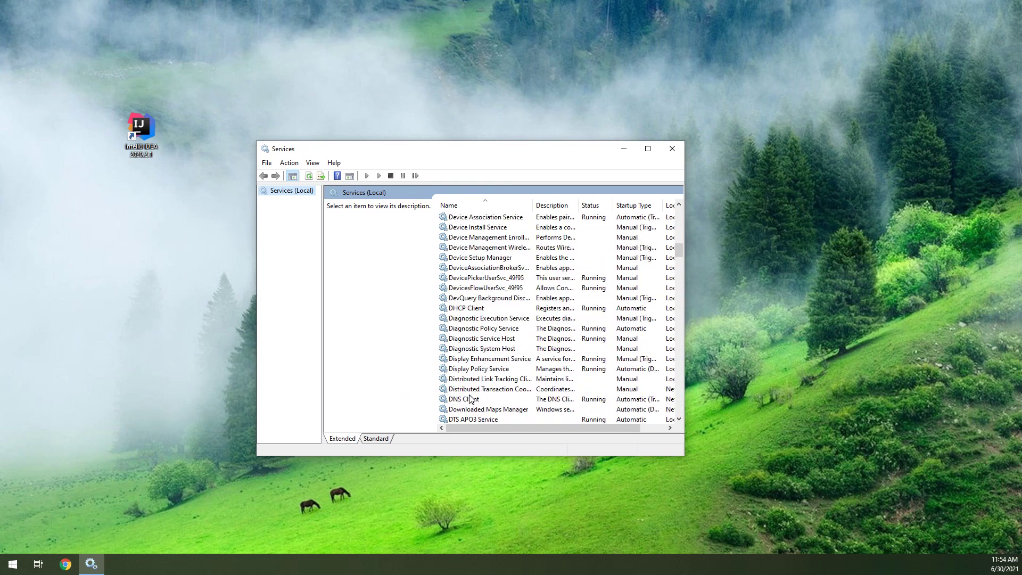
pyautogui.scroll(-1, 470, 399)
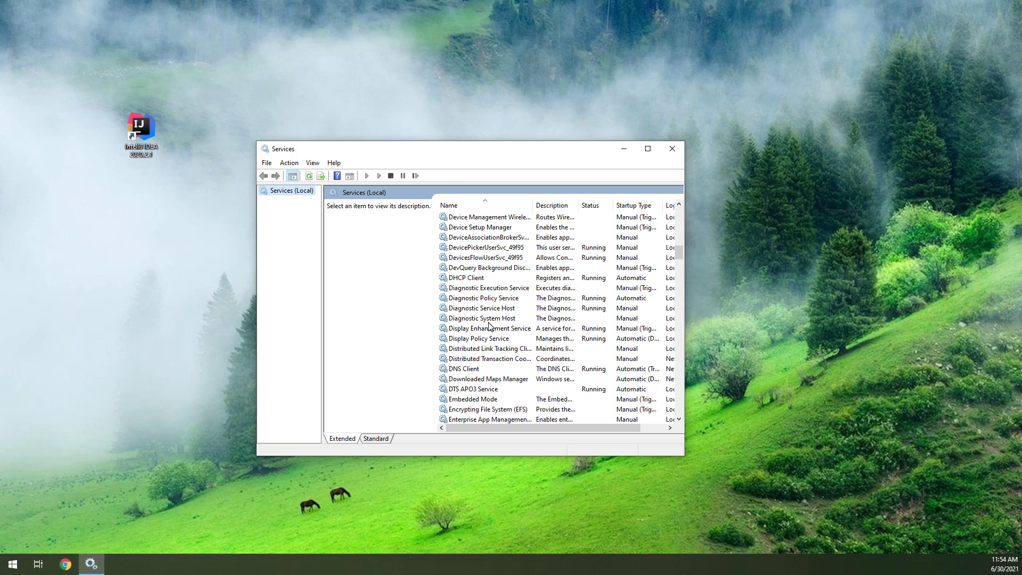
pyautogui.scroll(-1, 489, 326)
pyautogui.scroll(-3, 486, 333)
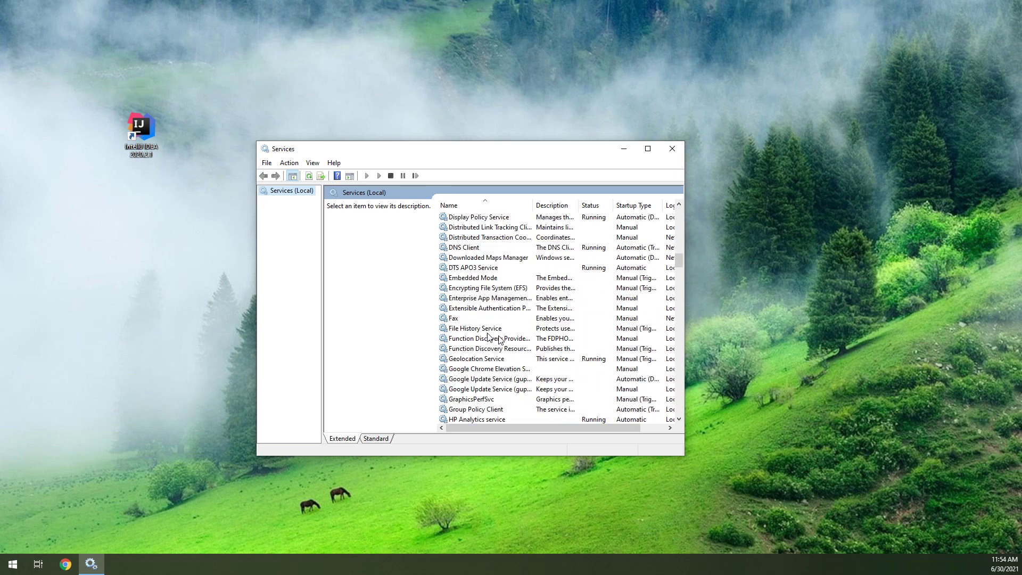
# Read descriptions of Enterprise App Management, Downloaded Maps Manager, EFS, Diagnostic System Host and Cryptographic Services
pyautogui.click(456, 296)
pyautogui.click(469, 259)
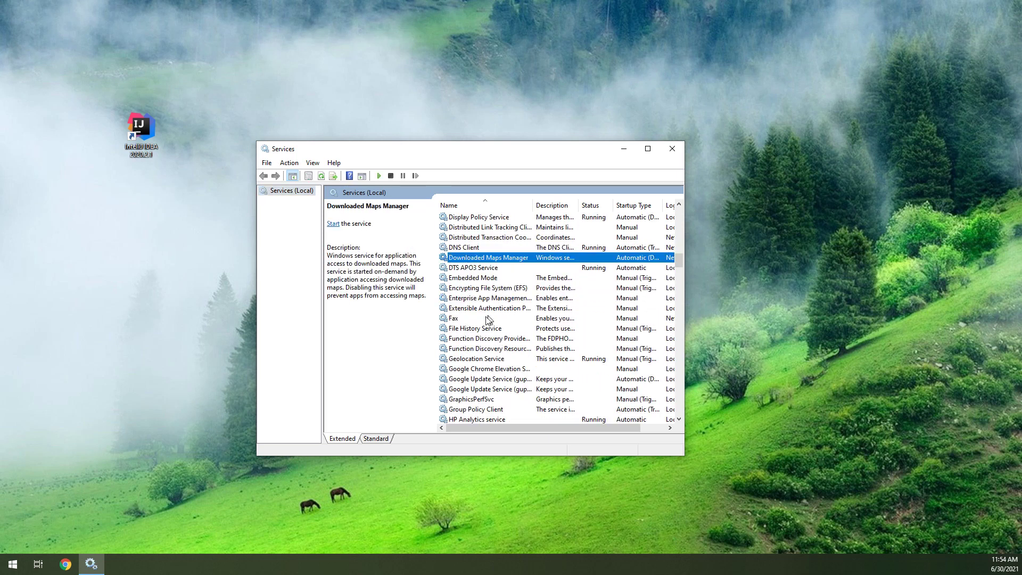
pyautogui.click(476, 288)
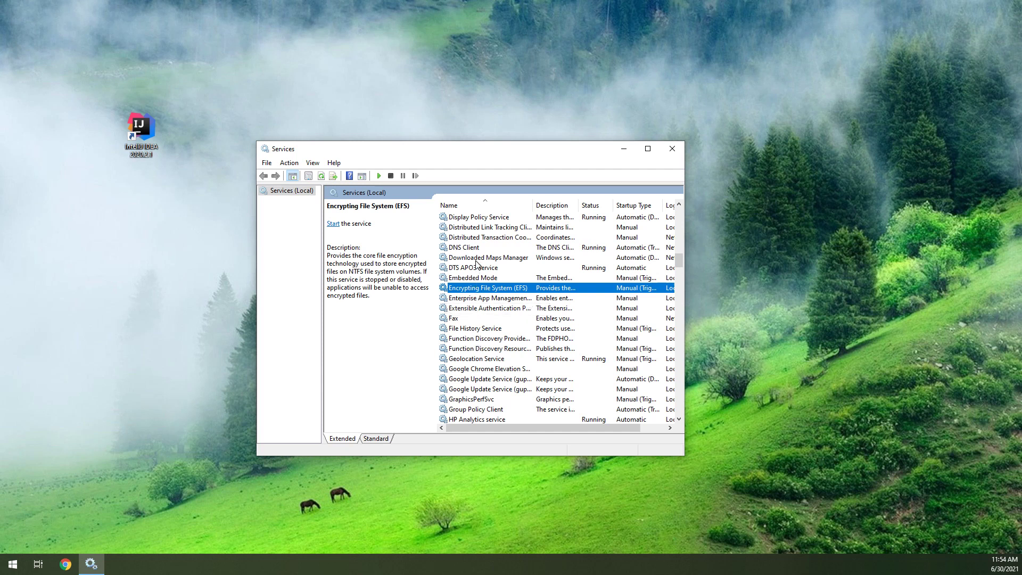
pyautogui.scroll(4, 478, 346)
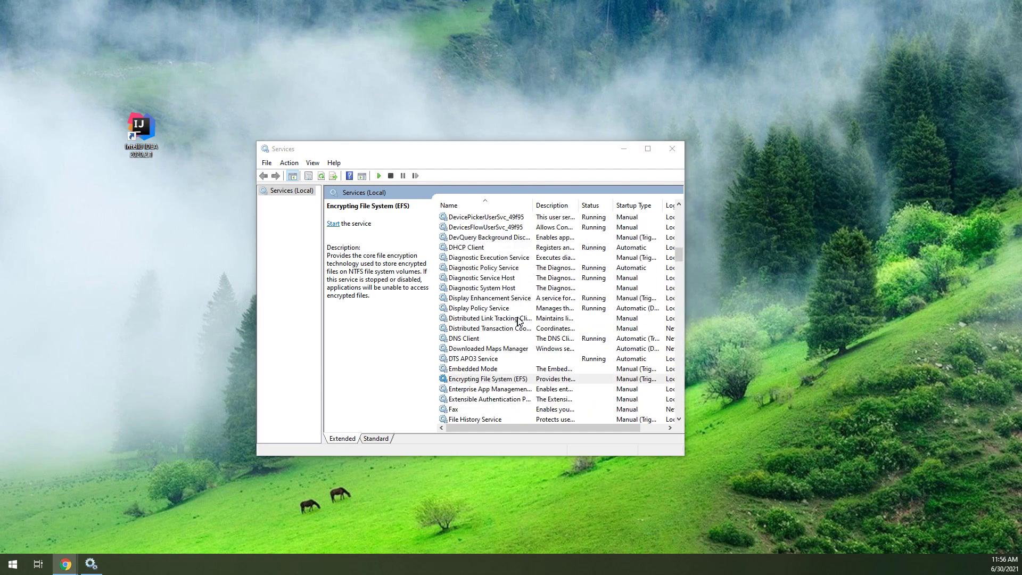
pyautogui.scroll(2, 479, 340)
pyautogui.click(481, 378)
pyautogui.scroll(3, 484, 354)
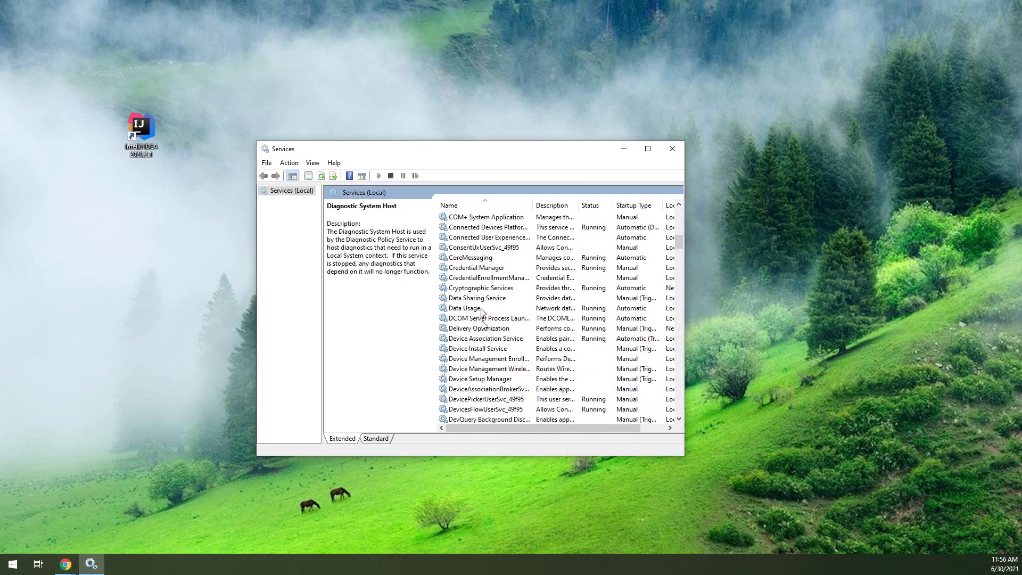
pyautogui.click(479, 287)
pyautogui.scroll(1, 469, 274)
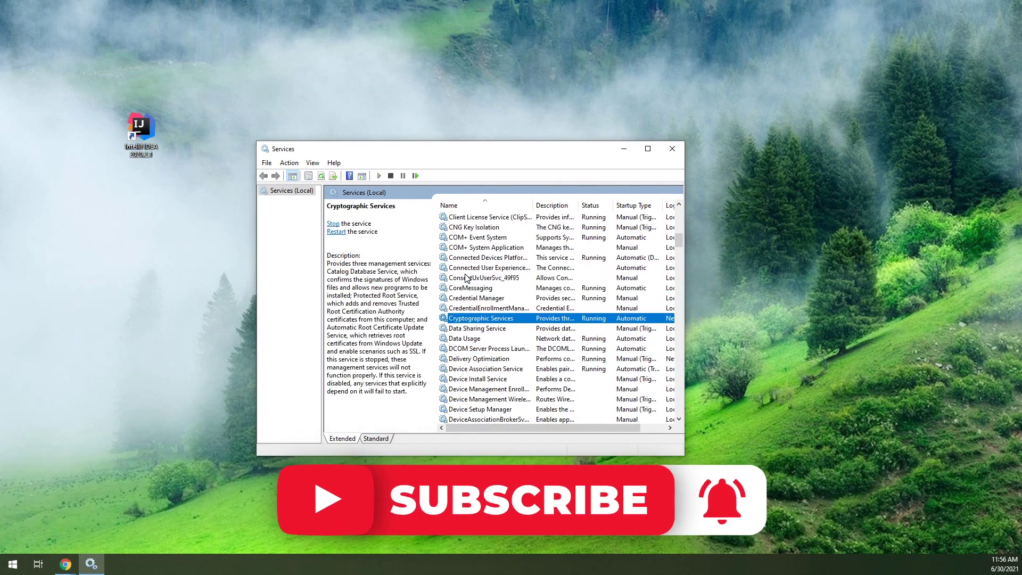
# Select Connected User Experiences and Telemetry, then widen the window and Name column
pyautogui.click(479, 257)
pyautogui.click(490, 267)
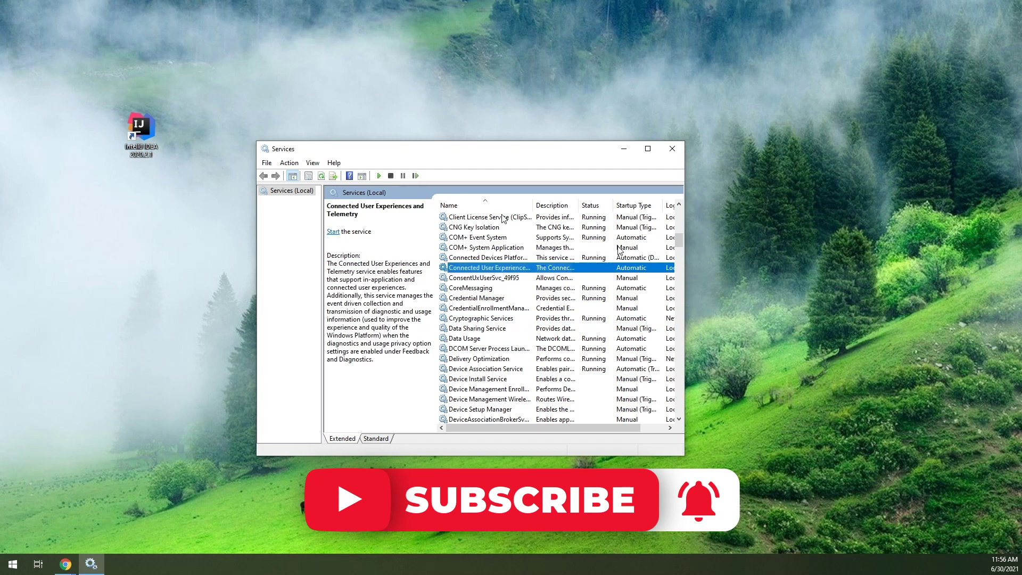
pyautogui.moveTo(684, 273); pyautogui.dragTo(867, 273)
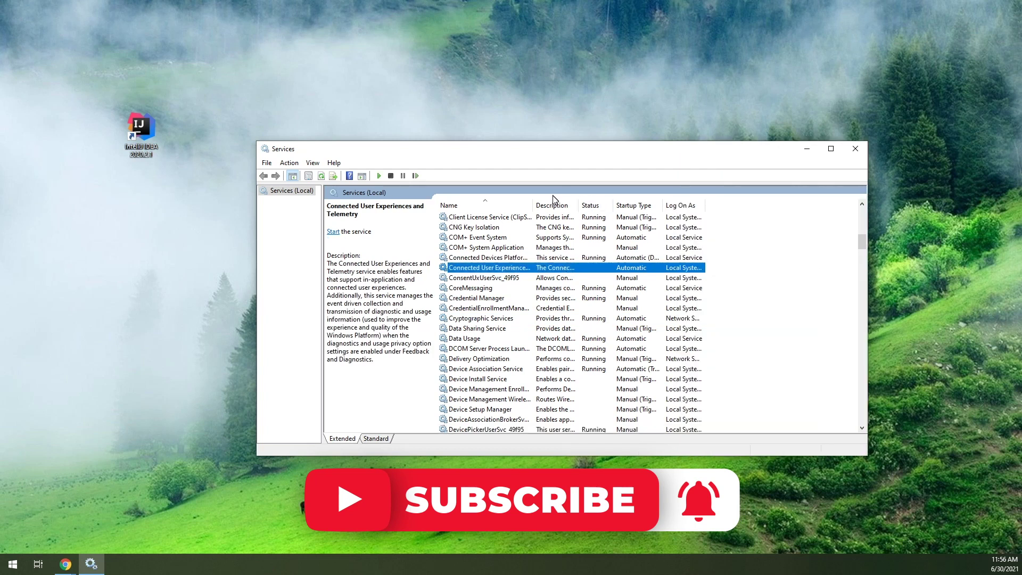
pyautogui.moveTo(533, 205); pyautogui.dragTo(668, 205)
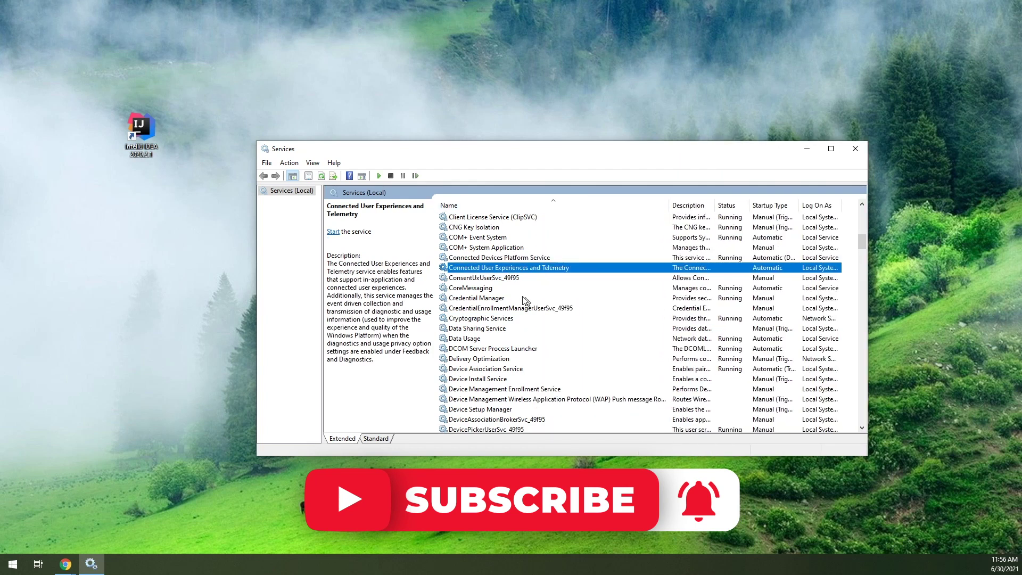
# In Telemetry Properties, review the tabs, apply Automatic startup, and start the service
pyautogui.rightClick(513, 272)
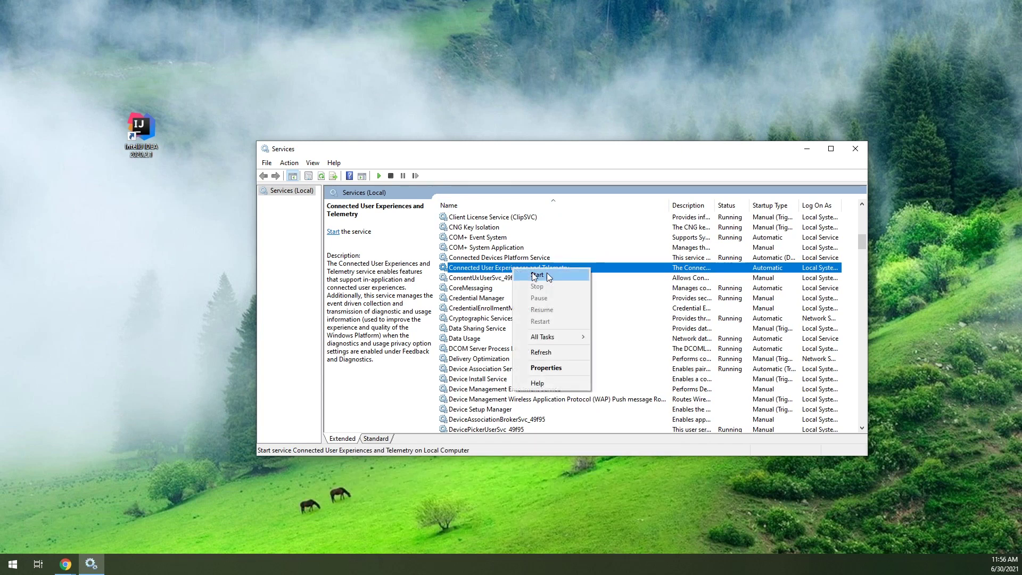
pyautogui.click(555, 366)
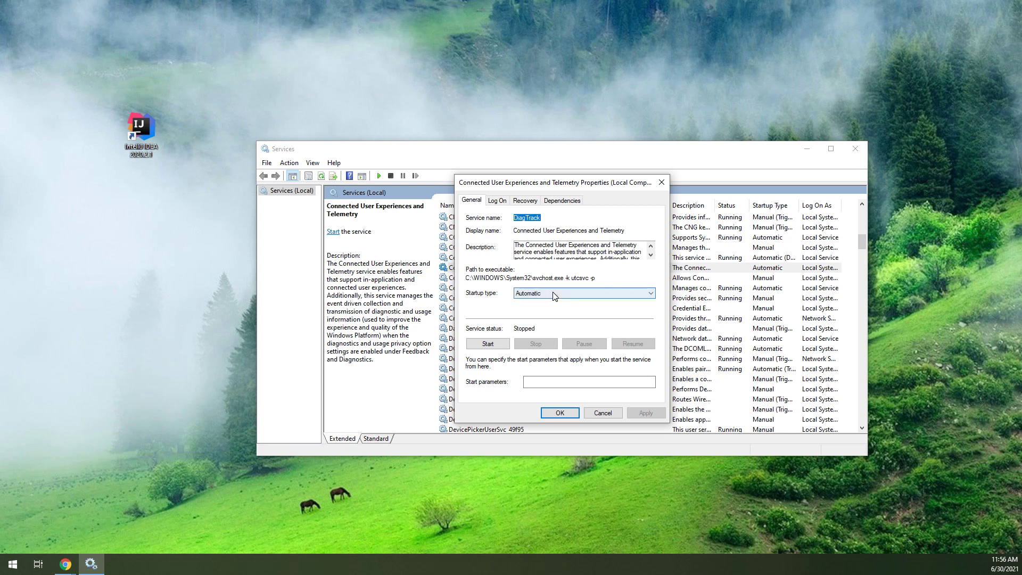
pyautogui.click(551, 294)
pyautogui.click(536, 314)
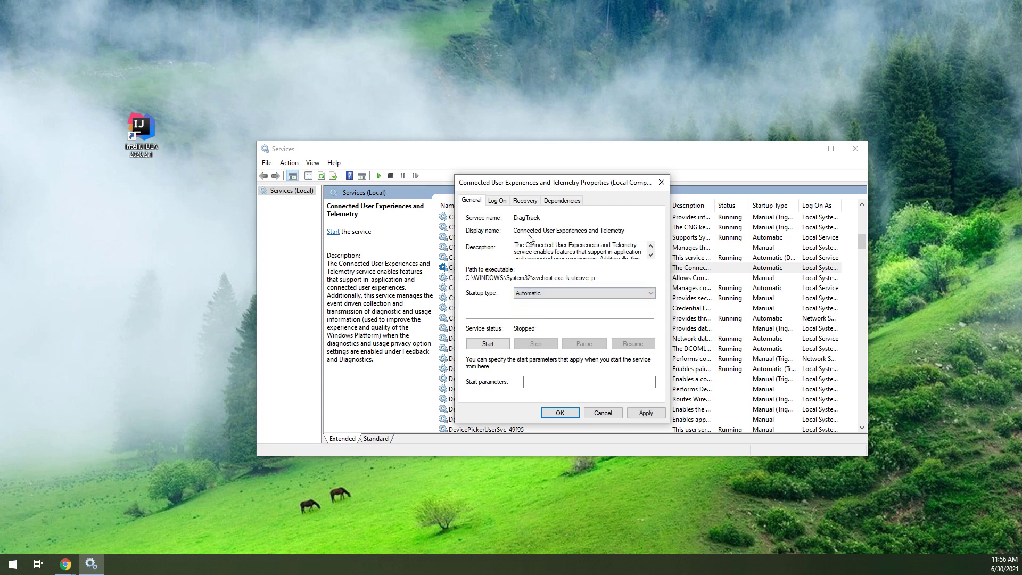
pyautogui.click(499, 200)
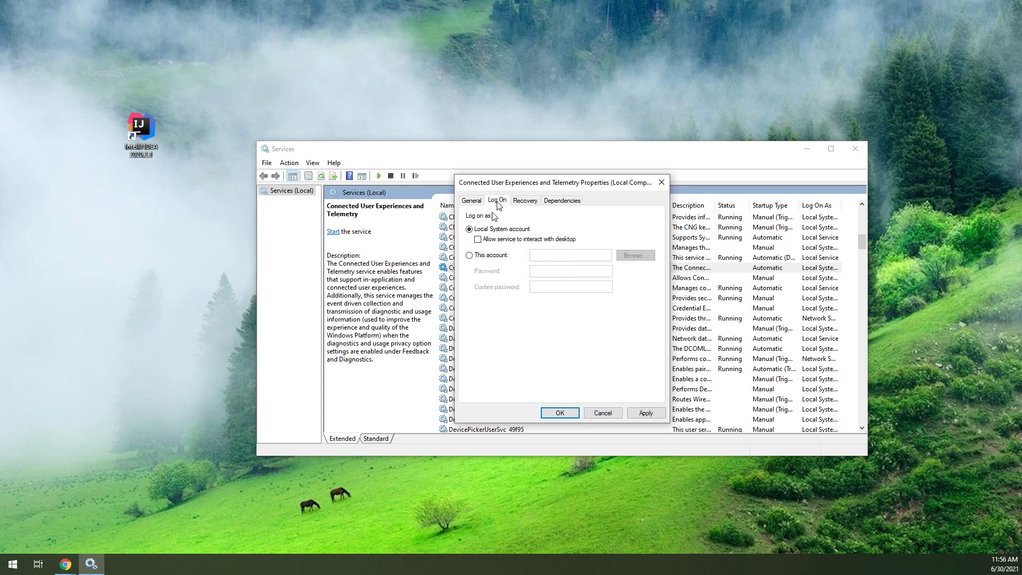
pyautogui.click(532, 201)
pyautogui.click(569, 200)
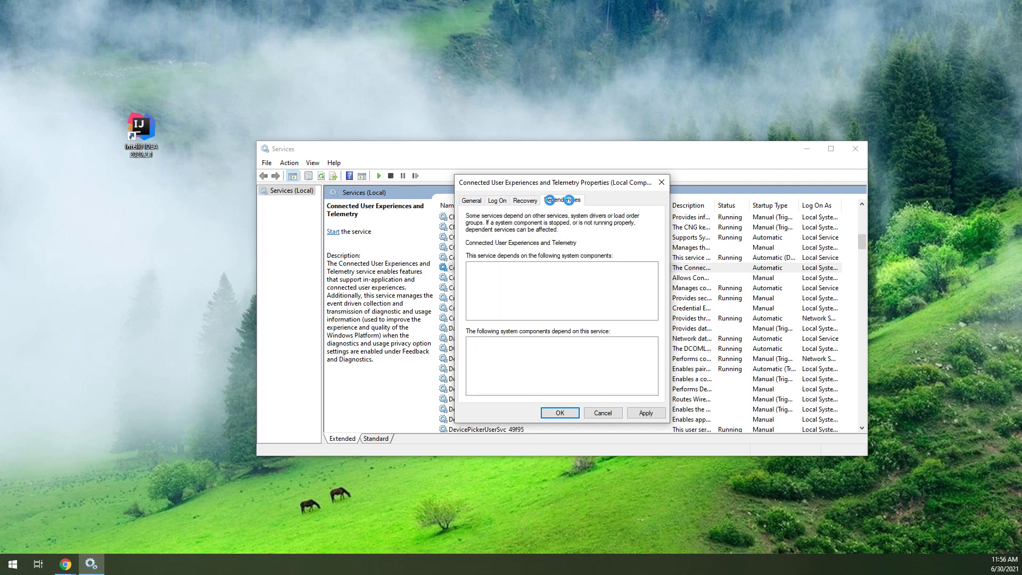
pyautogui.click(470, 201)
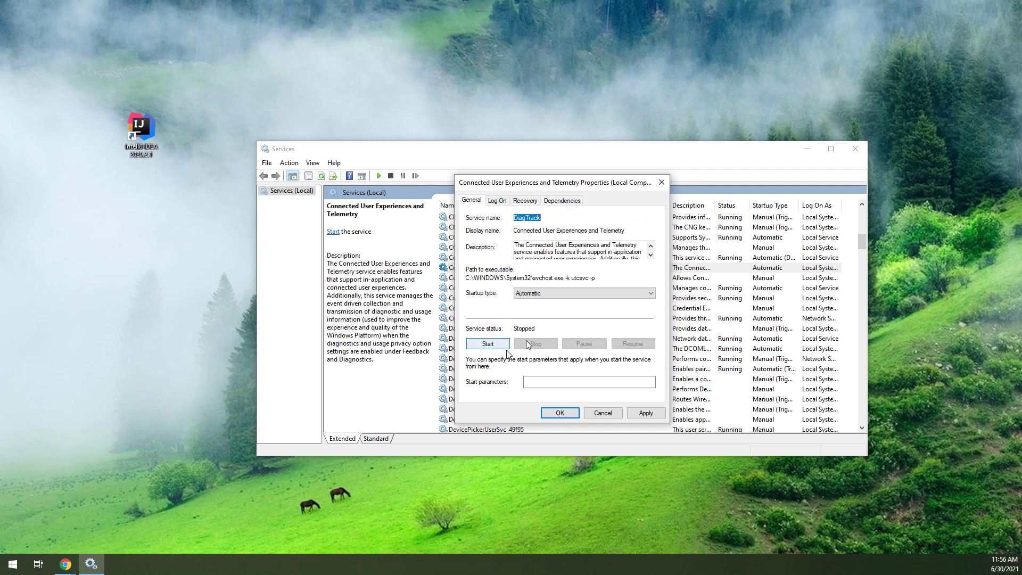
pyautogui.click(639, 412)
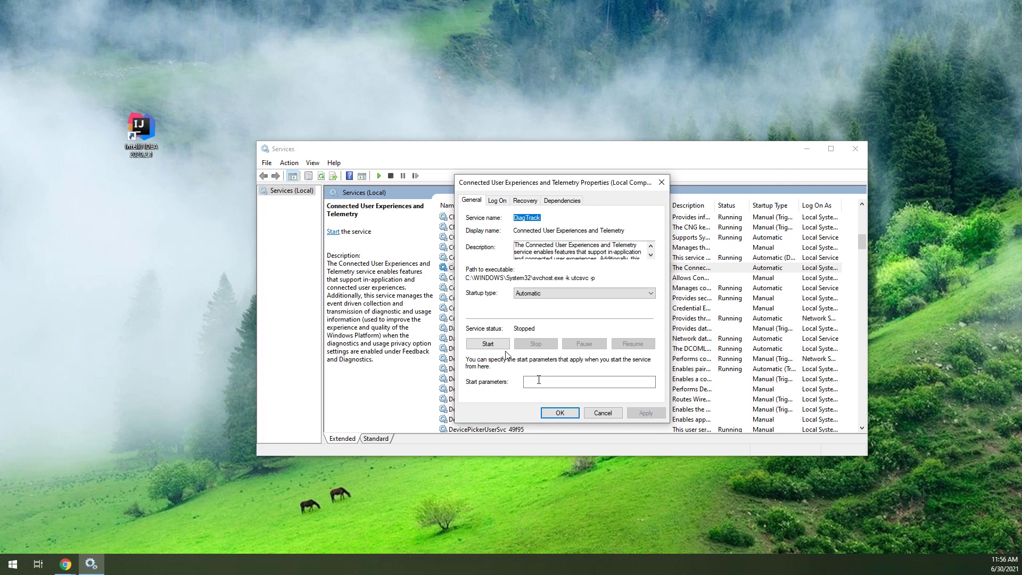
pyautogui.click(487, 344)
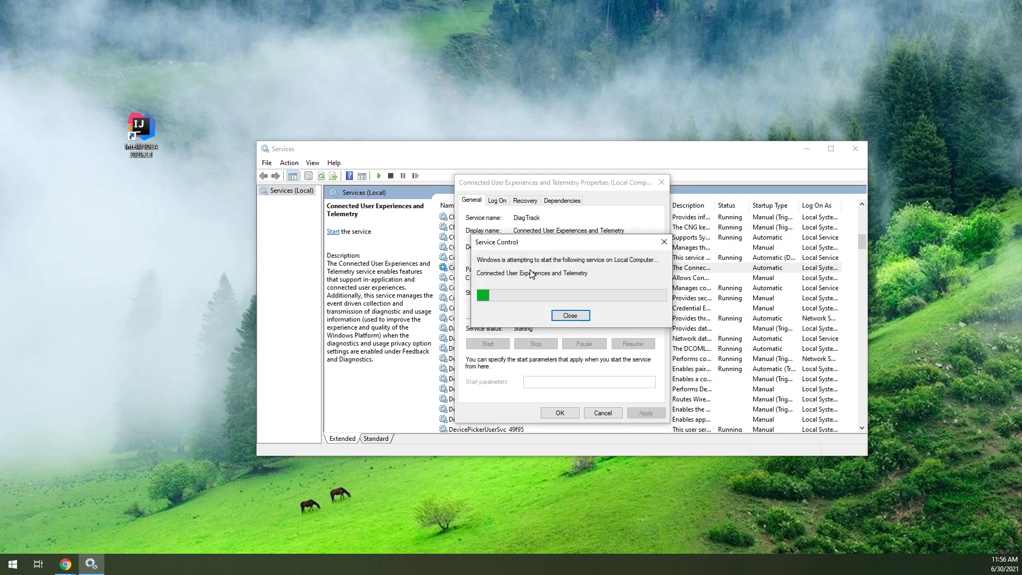
# Close the Telemetry service Properties dialog and the Services window
pyautogui.click(558, 413)
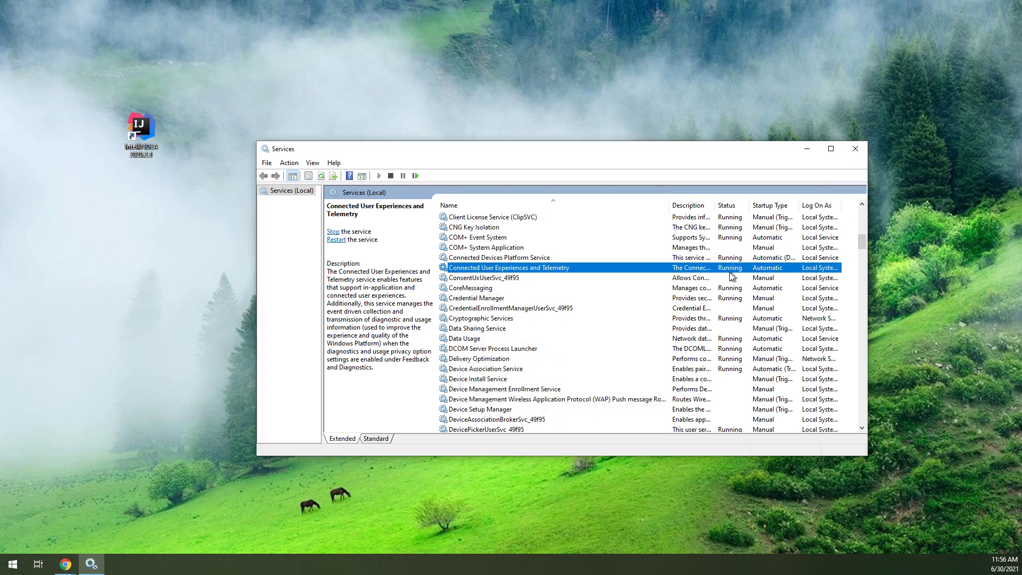
pyautogui.click(855, 149)
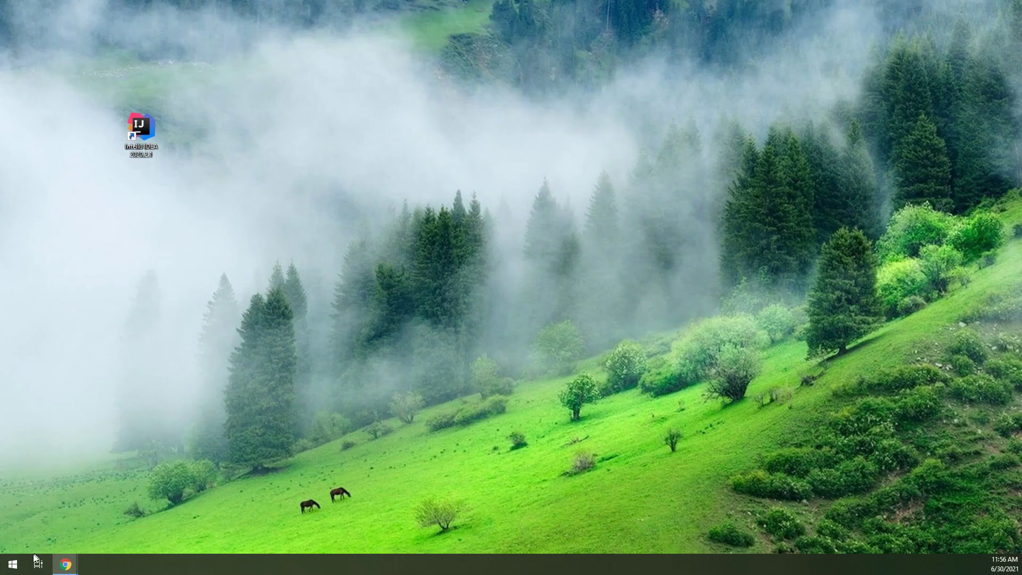
# Launch Settings from Start search and go to Update & Security > Windows Insider Program
pyautogui.click(16, 564)
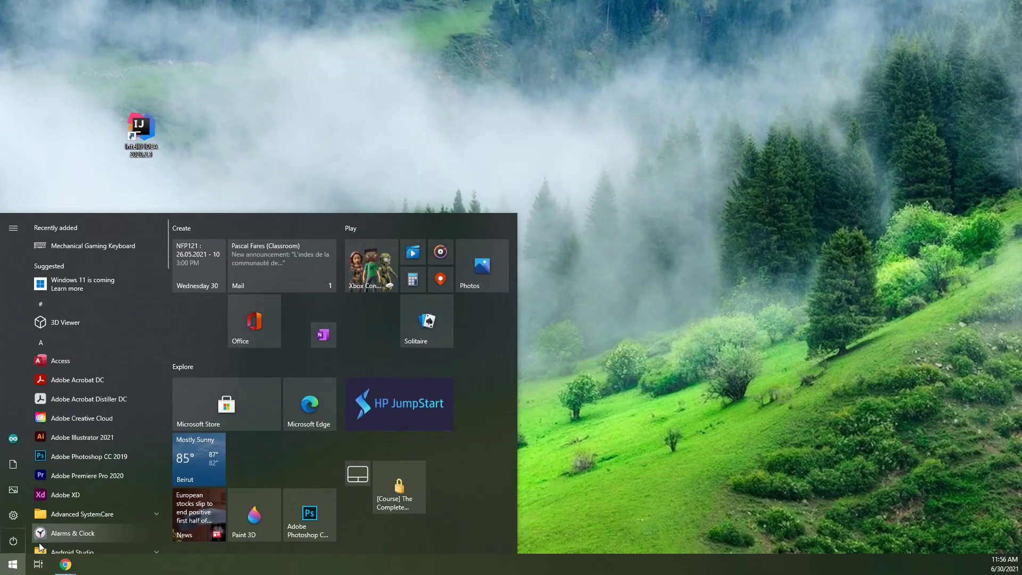
pyautogui.write('sett')
pyautogui.press('Return')
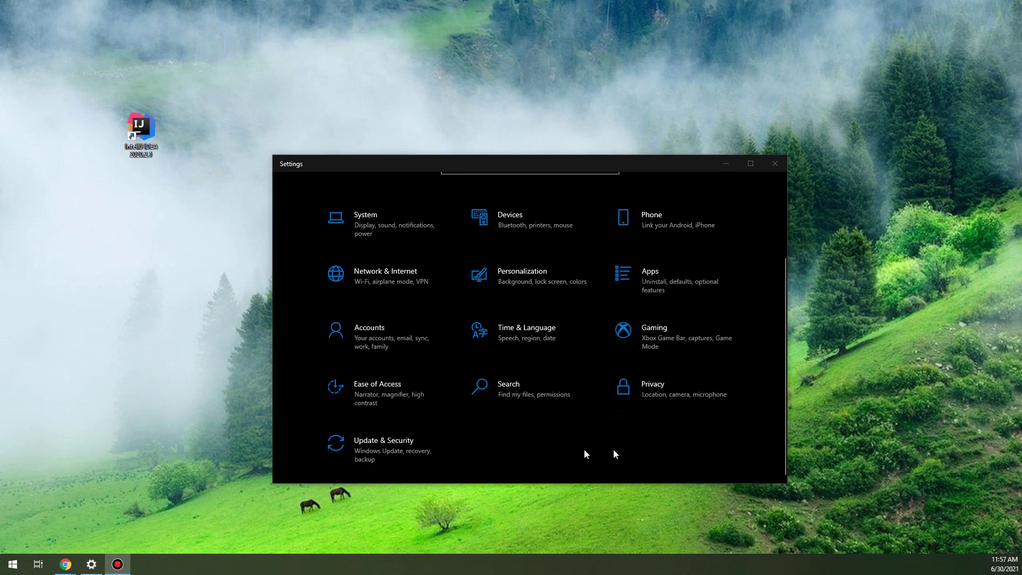
pyautogui.click(397, 448)
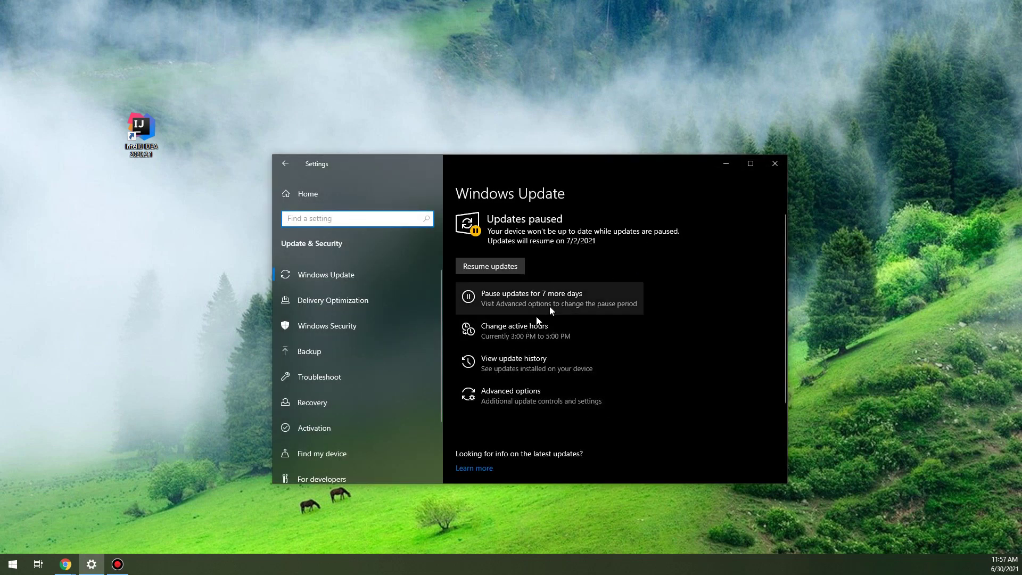
pyautogui.scroll(-3, 665, 350)
pyautogui.scroll(-3, 417, 424)
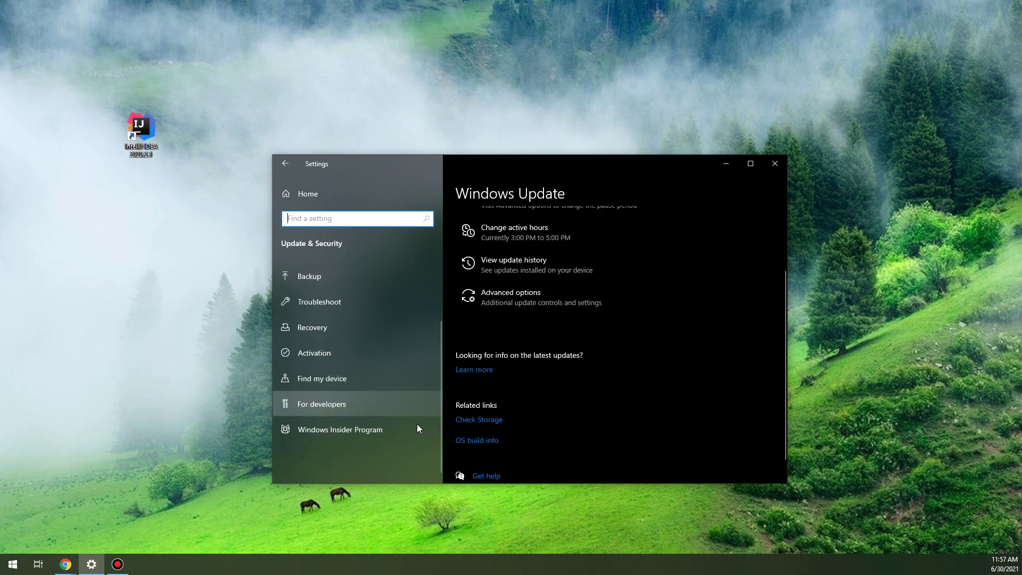
pyautogui.click(336, 431)
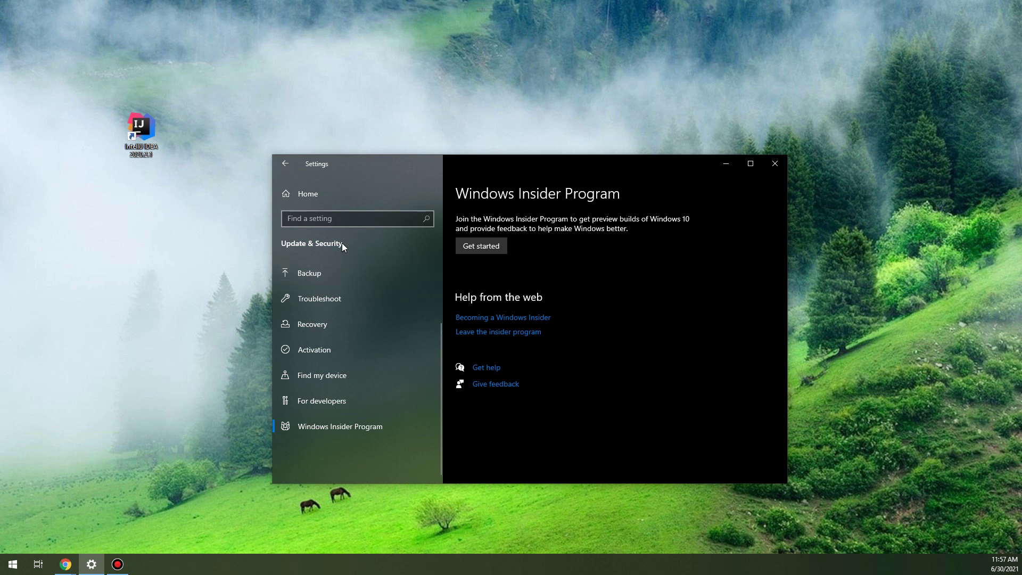
# Join the Insider Program with a linked account on Dev Channel, accept terms, and restart
pyautogui.click(482, 245)
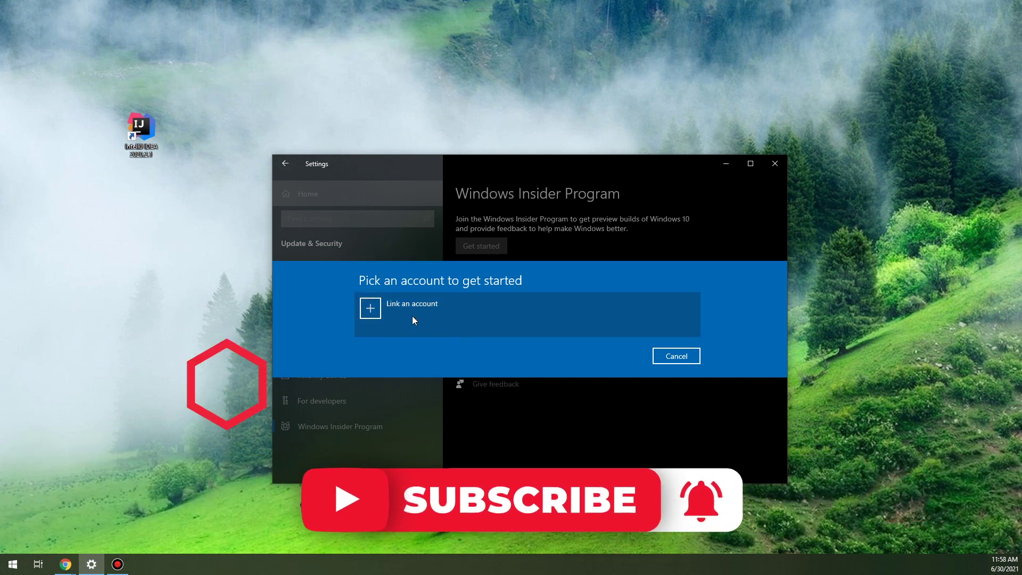
pyautogui.click(412, 315)
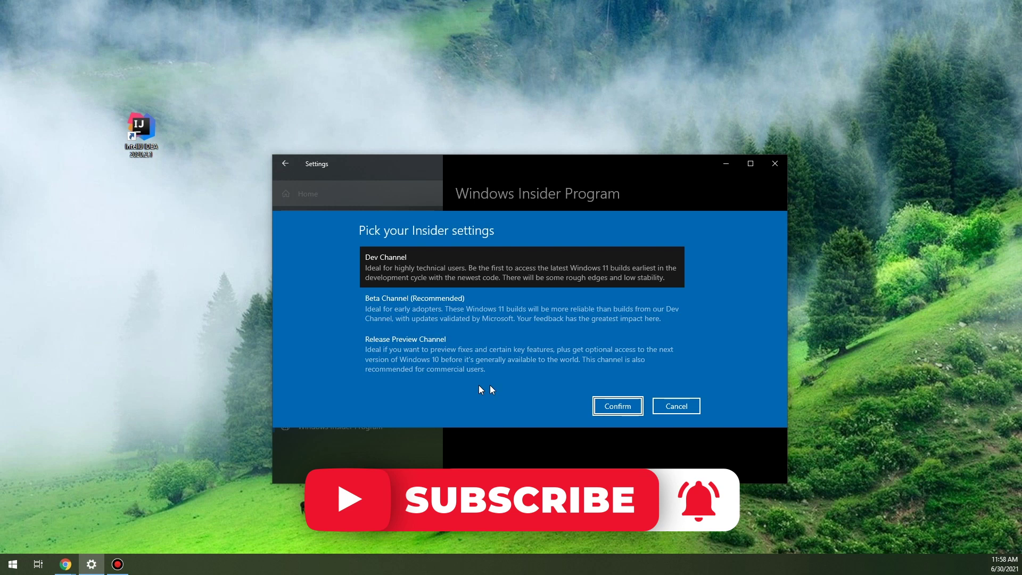
pyautogui.click(392, 351)
pyautogui.click(399, 277)
pyautogui.click(617, 406)
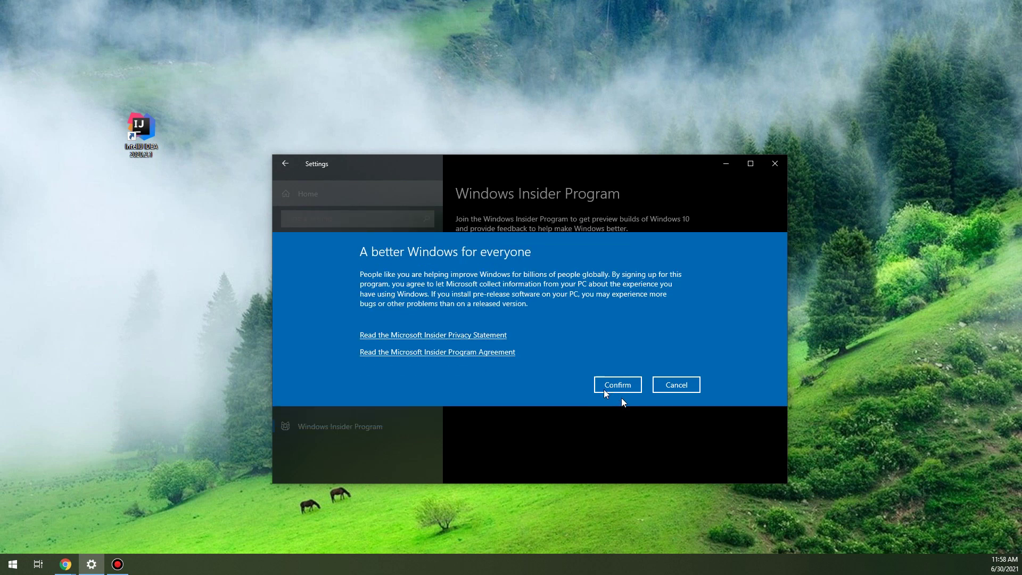
pyautogui.click(626, 386)
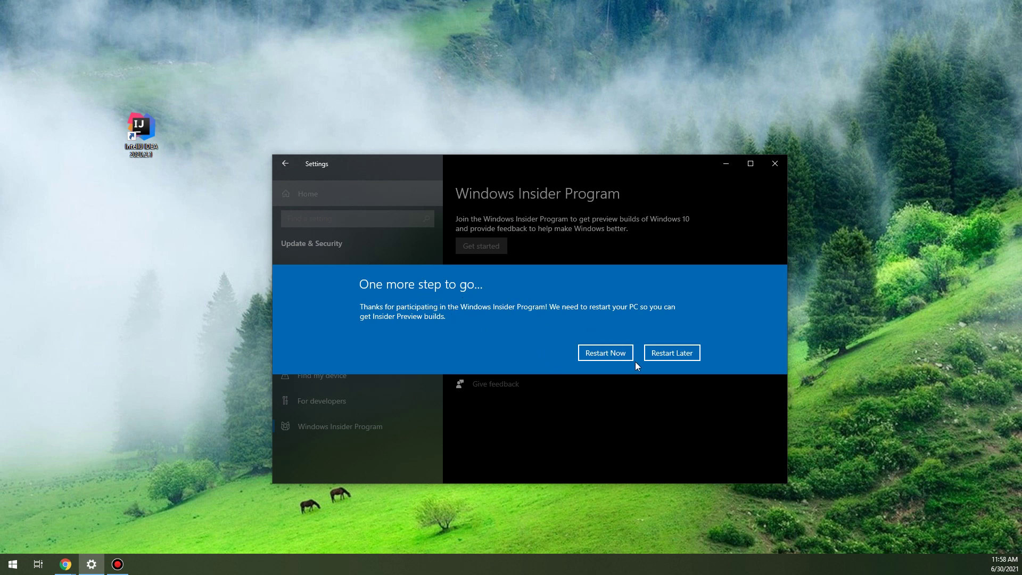
pyautogui.click(608, 354)
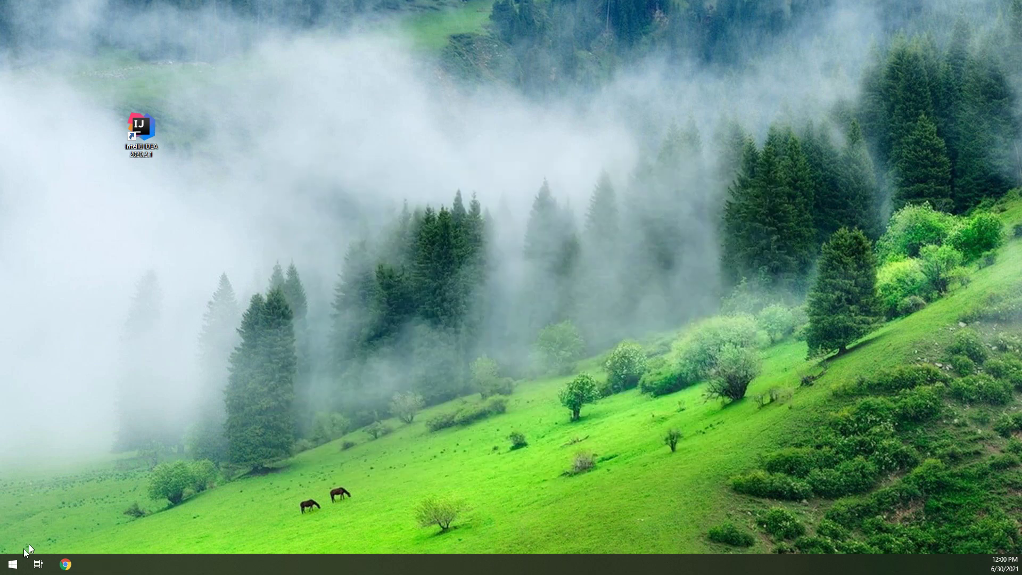
# Launch Settings, go to Windows Update, and resume the paused updates
pyautogui.click(12, 564)
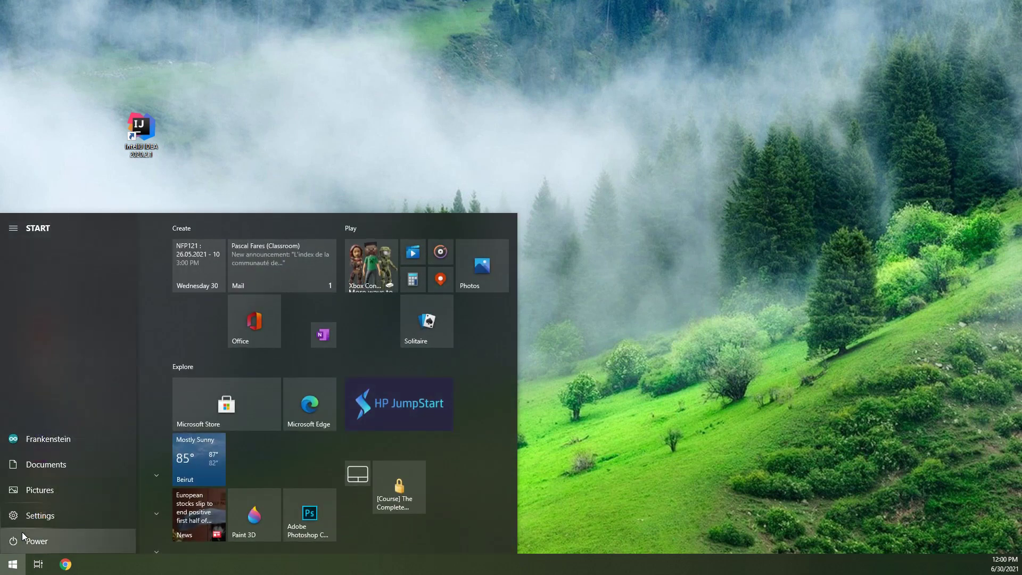
pyautogui.write('settings')
pyautogui.press('Return')
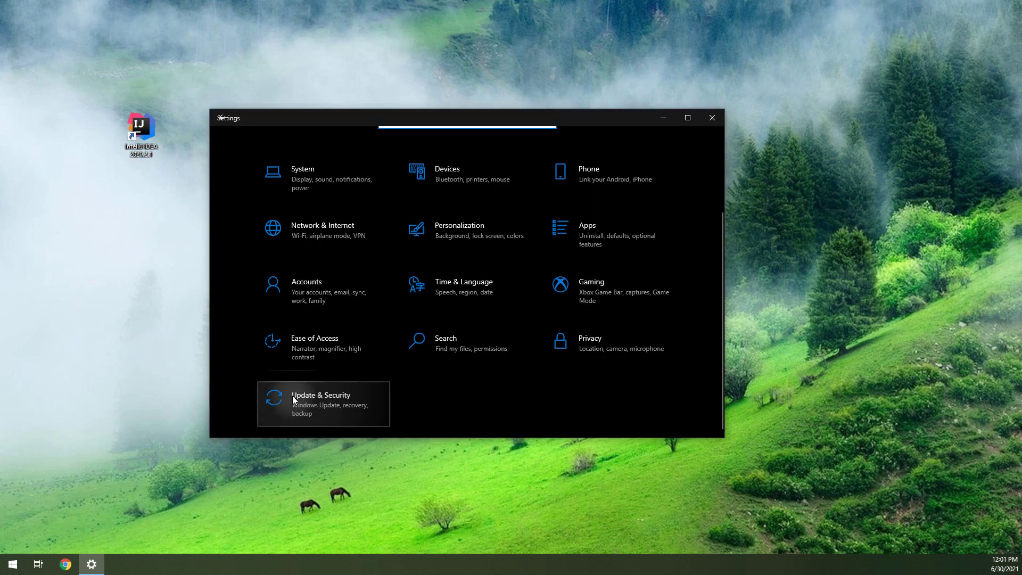
pyautogui.click(292, 396)
pyautogui.scroll(-2, 313, 340)
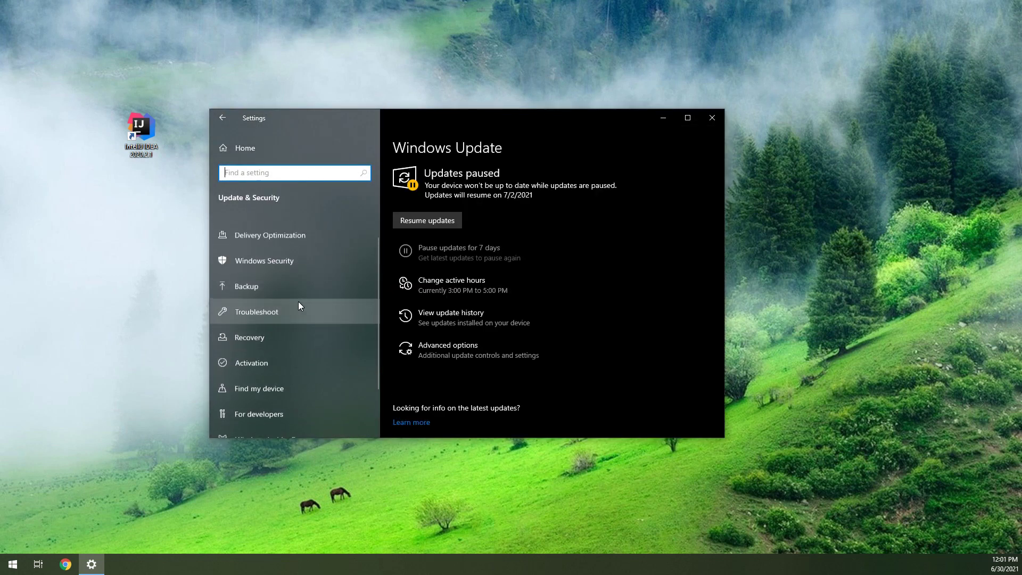
pyautogui.scroll(1, 297, 303)
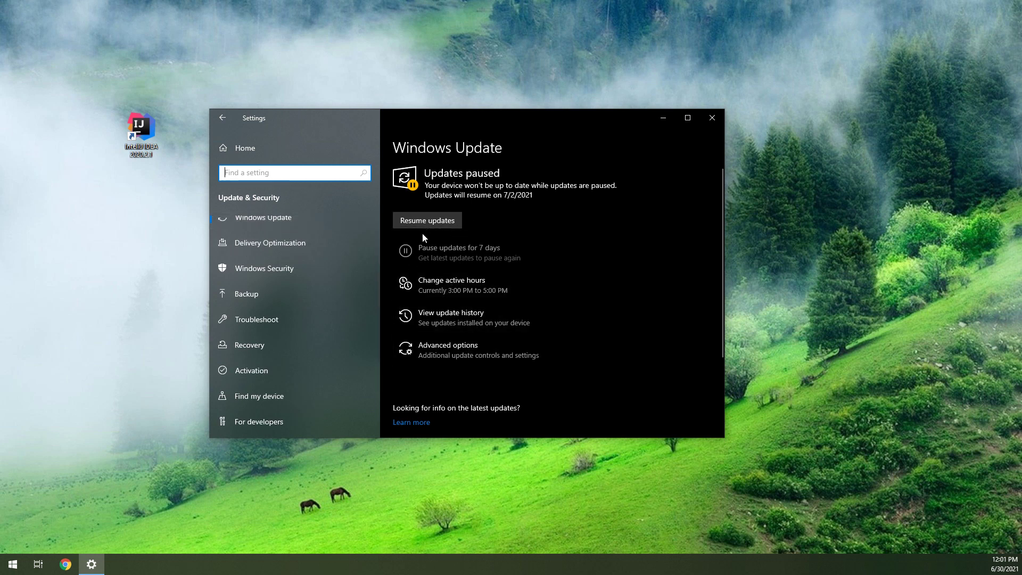
pyautogui.click(292, 223)
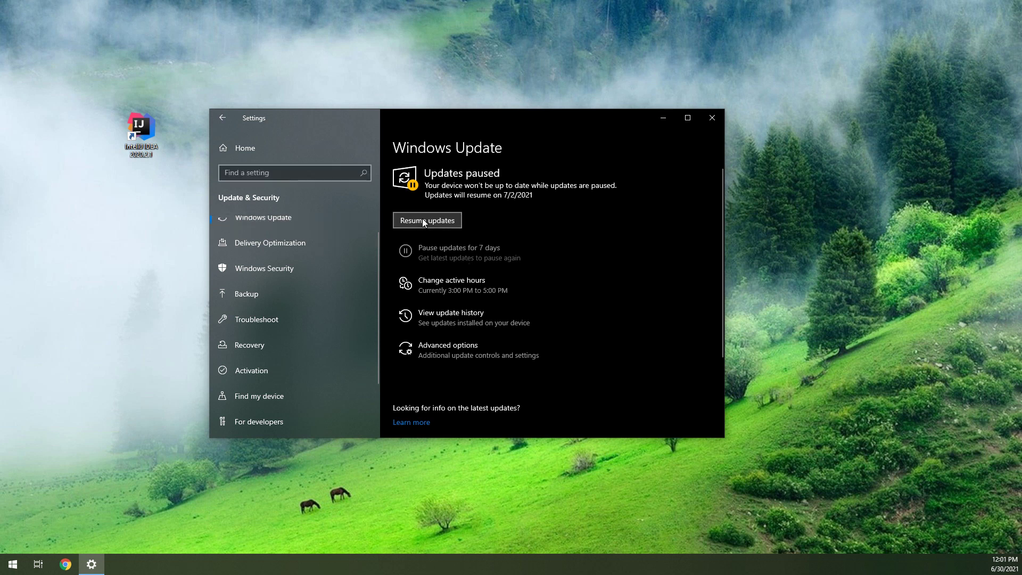
pyautogui.click(441, 220)
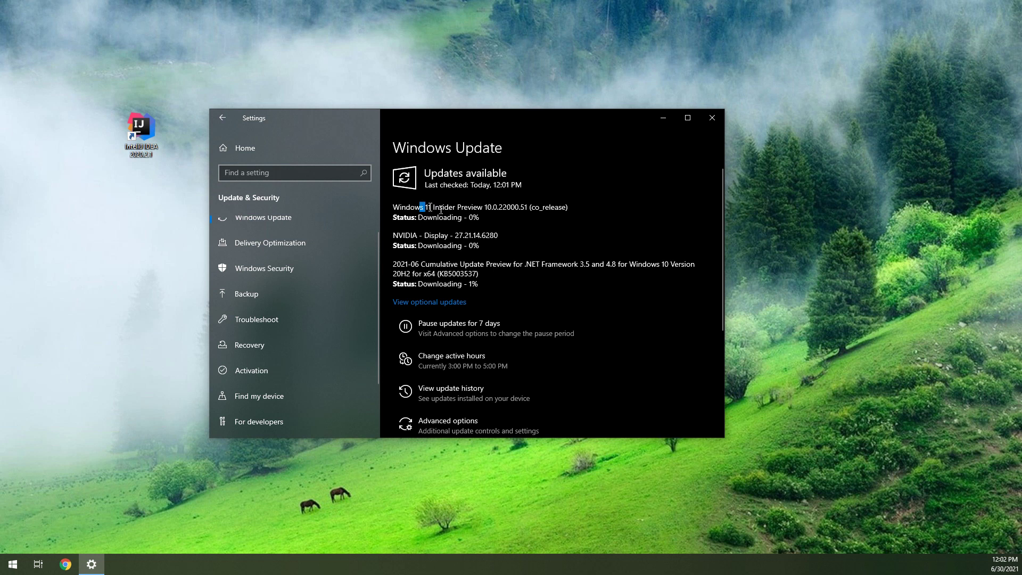
# Highlight the Windows 11 Insider Preview update name and its Downloading 0% status
pyautogui.moveTo(441, 209); pyautogui.dragTo(483, 210)
pyautogui.click(557, 219)
pyautogui.moveTo(483, 218); pyautogui.dragTo(418, 217)
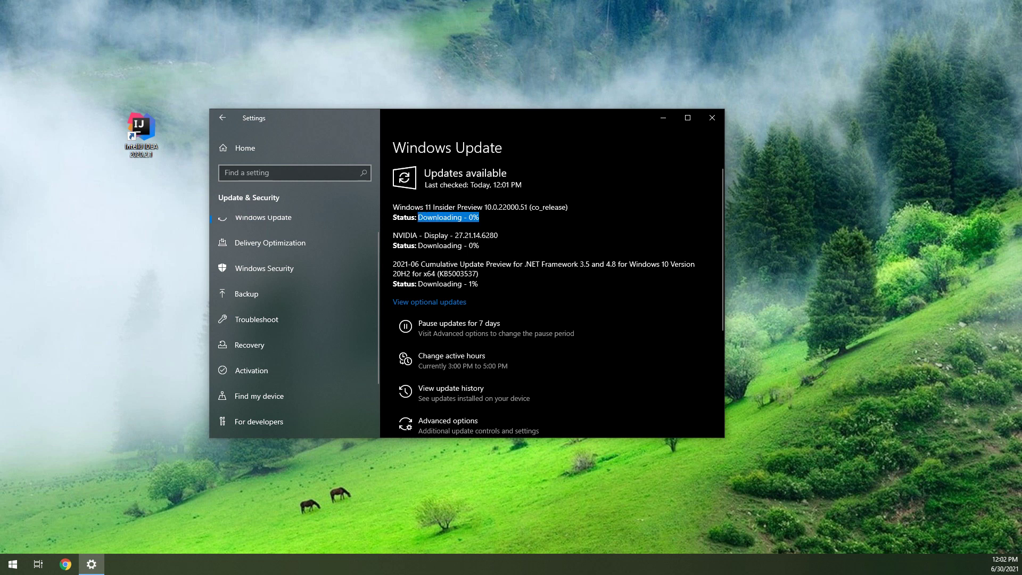
pyautogui.click(596, 217)
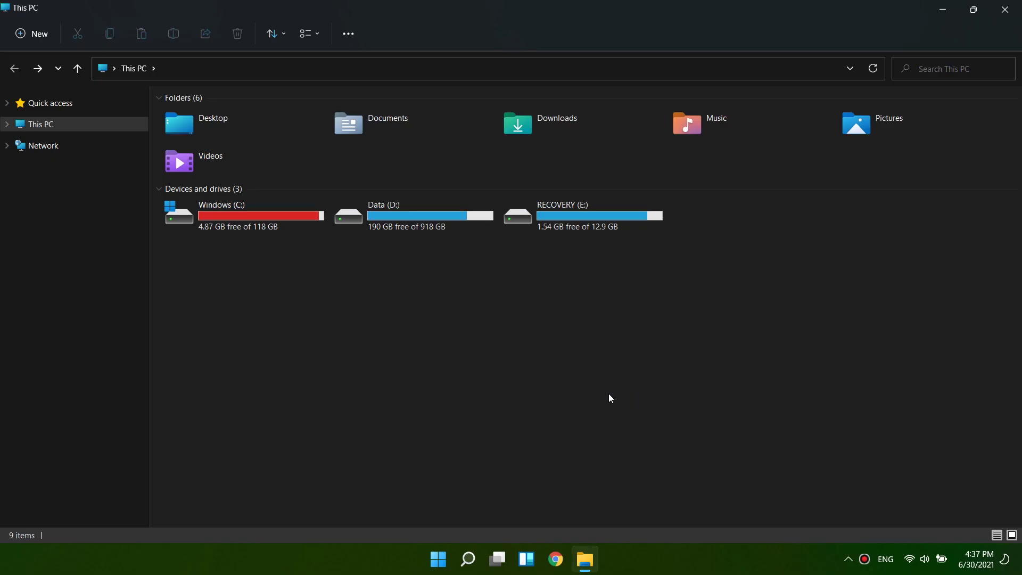
pyautogui.click(438, 559)
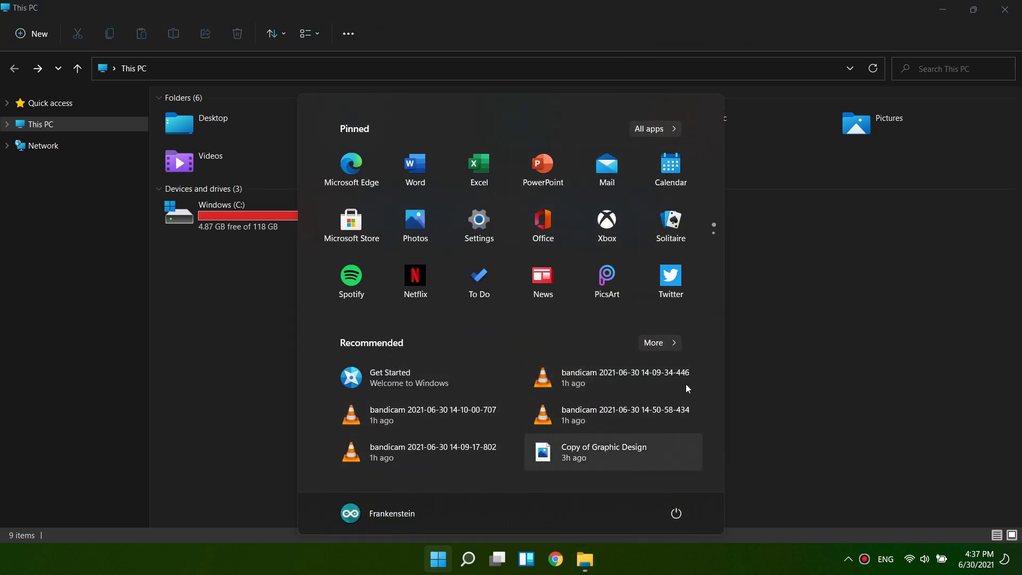
pyautogui.click(656, 343)
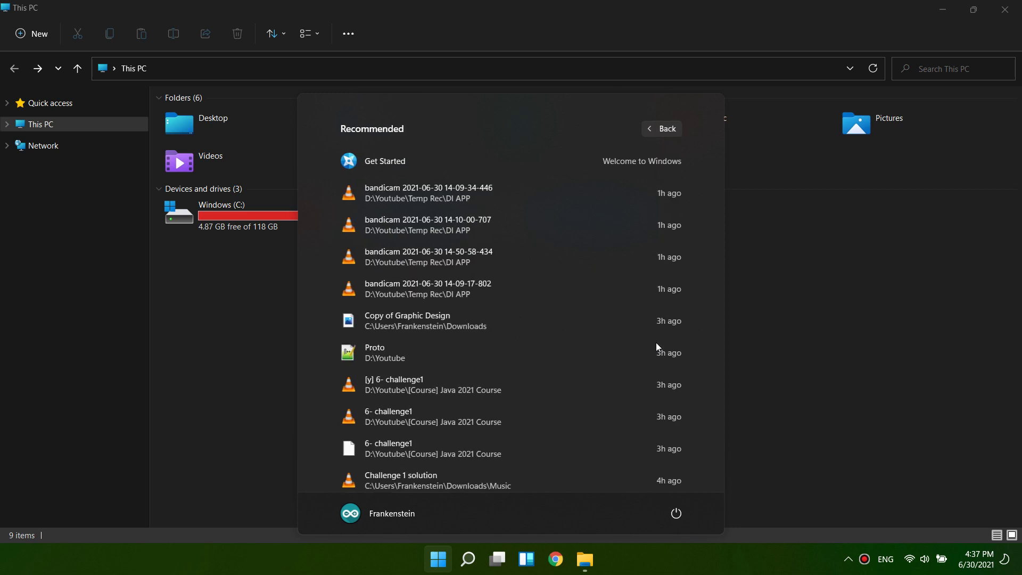
pyautogui.scroll(-5, 605, 372)
pyautogui.click(906, 339)
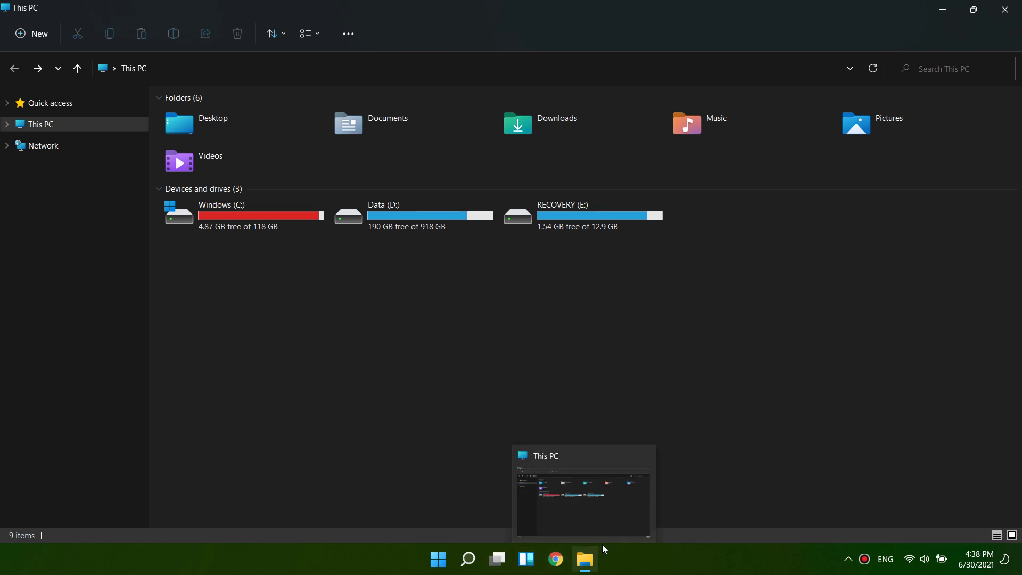
pyautogui.click(849, 559)
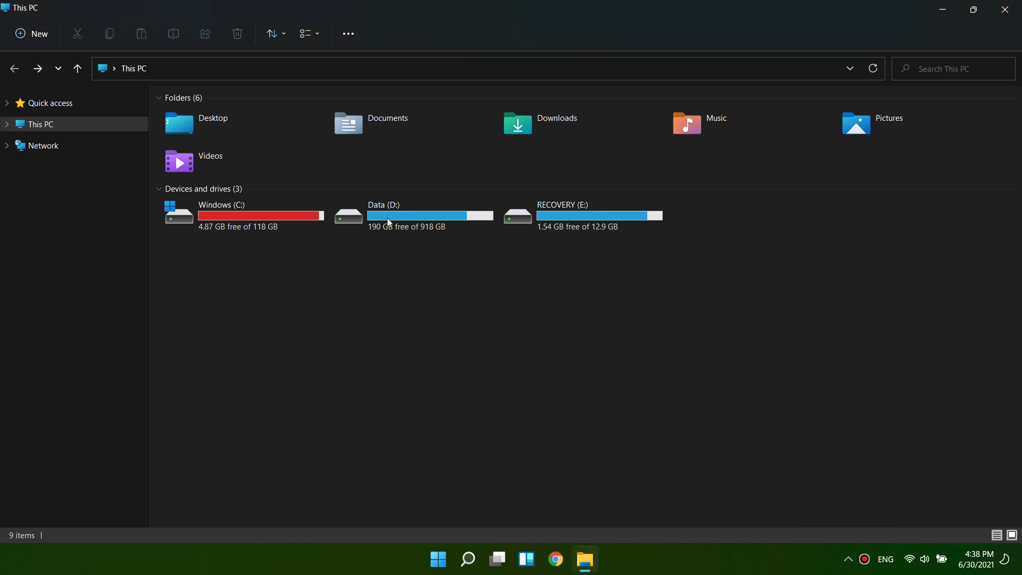
pyautogui.doubleClick(224, 215)
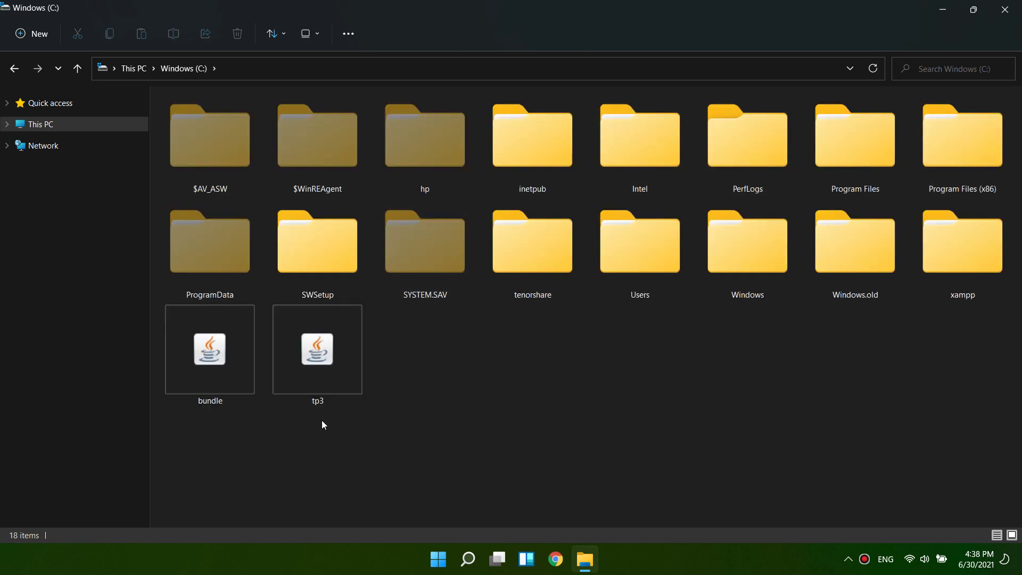
pyautogui.hotkey('alt', 'Left')
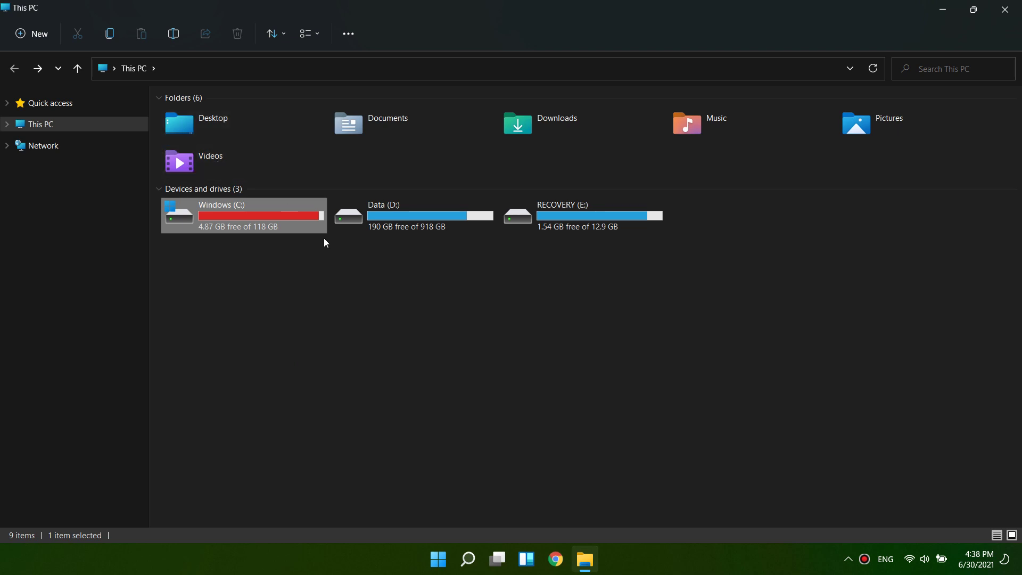
pyautogui.rightClick(395, 423)
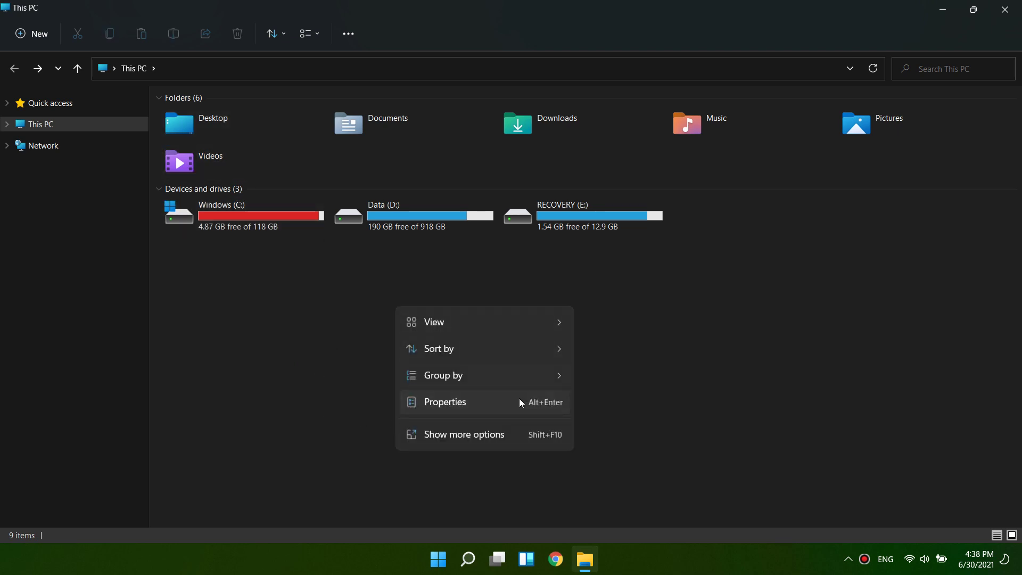
pyautogui.click(465, 434)
pyautogui.click(502, 353)
pyautogui.rightClick(503, 355)
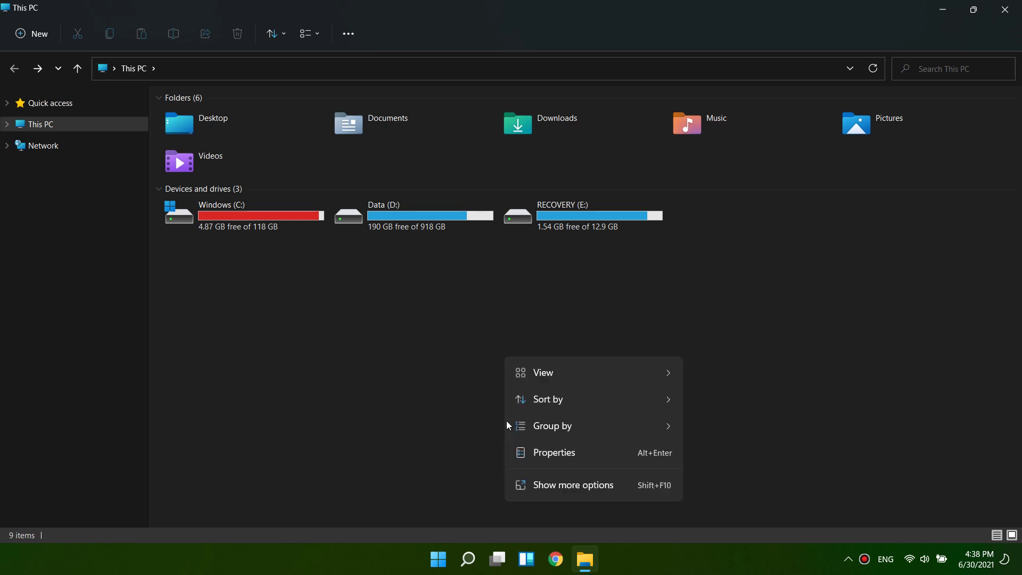
pyautogui.click(546, 484)
# Open This PC Properties and highlight Windows 11 Home and OS build 22000.51
pyautogui.click(575, 473)
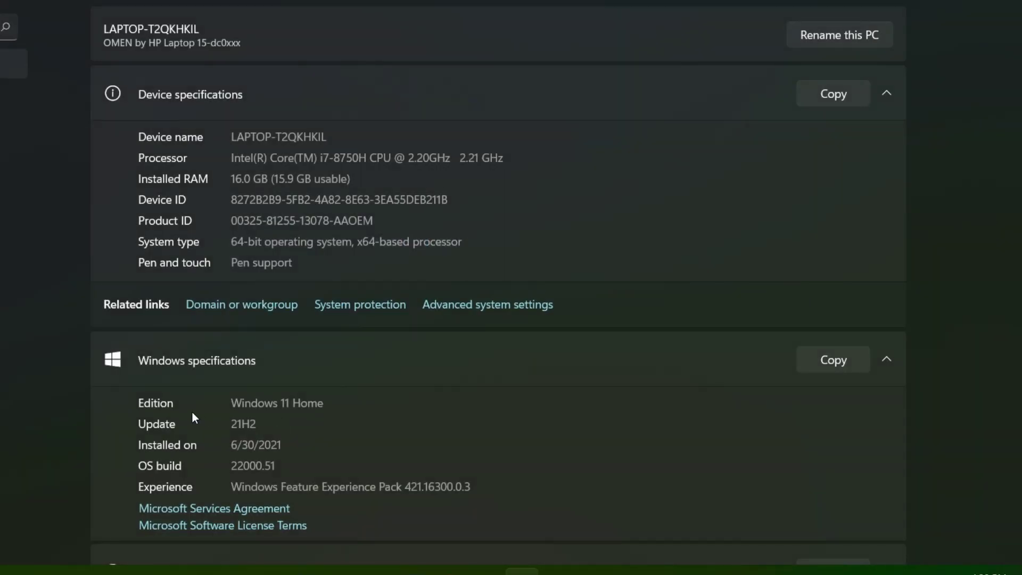
pyautogui.scroll(-2, 192, 412)
pyautogui.scroll(1, 193, 411)
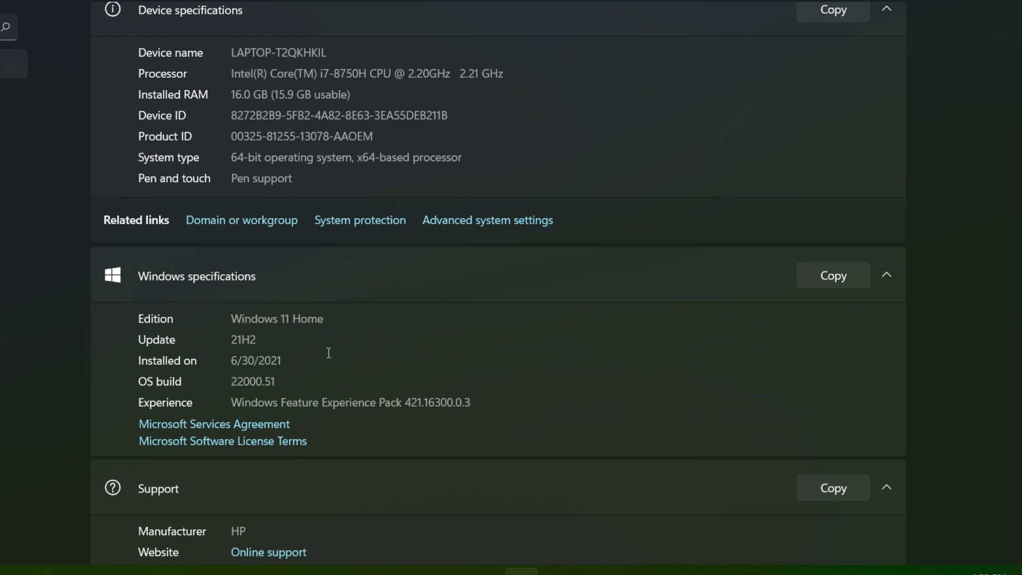
pyautogui.moveTo(325, 321); pyautogui.dragTo(232, 318)
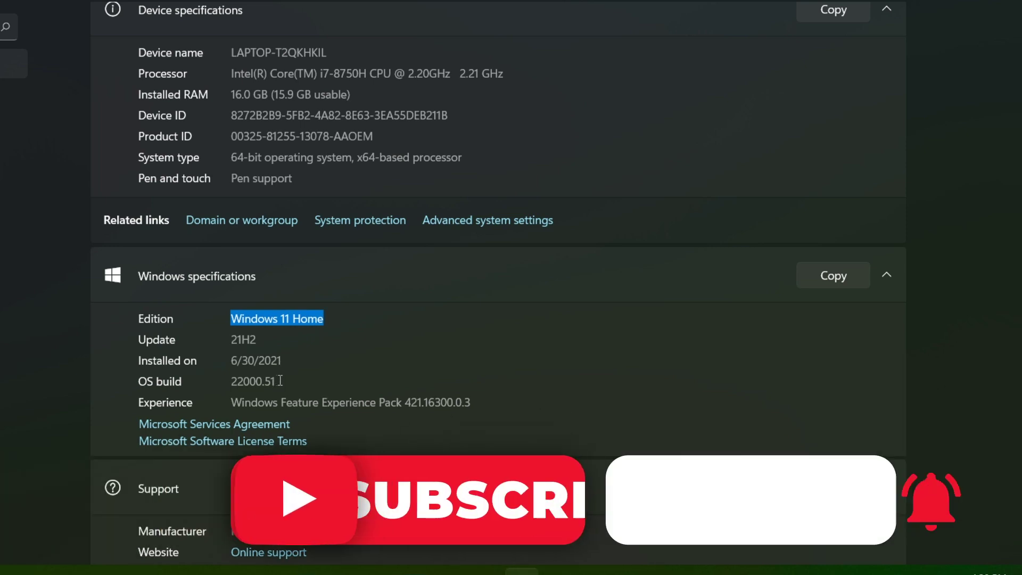
pyautogui.moveTo(279, 380); pyautogui.dragTo(232, 382)
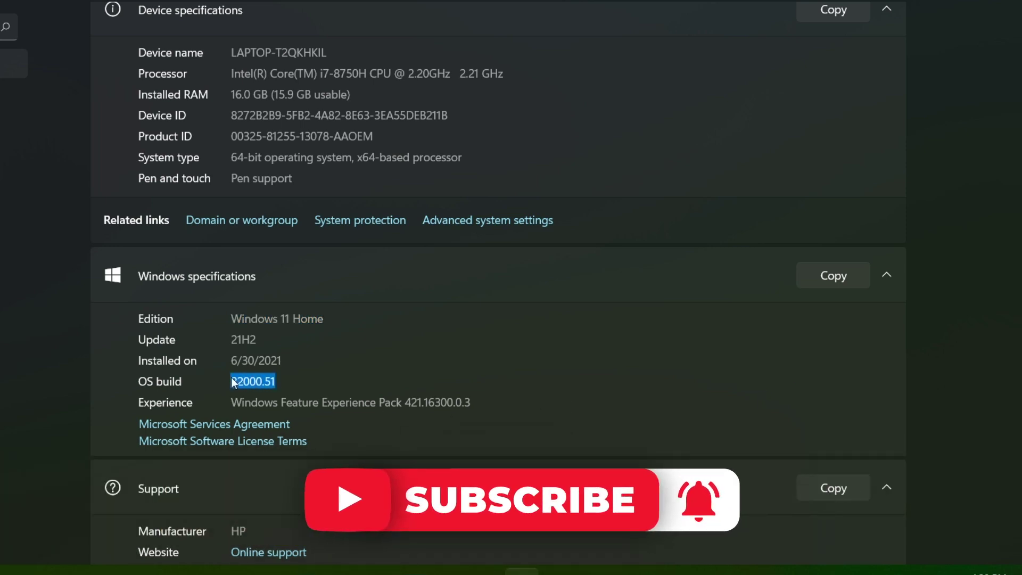
pyautogui.click(431, 382)
pyautogui.scroll(-5, 435, 382)
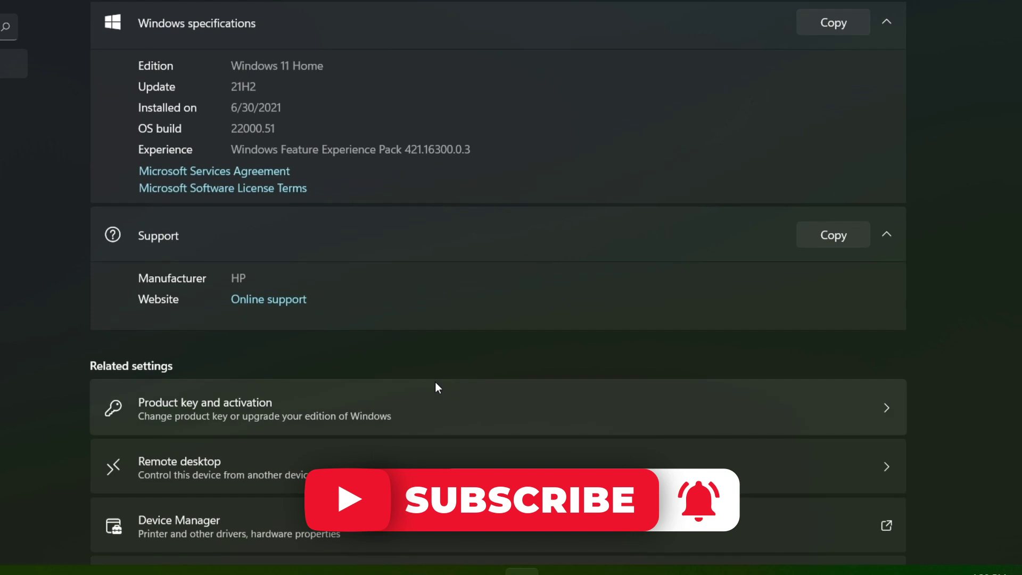
pyautogui.scroll(-3, 436, 381)
pyautogui.scroll(8, 435, 382)
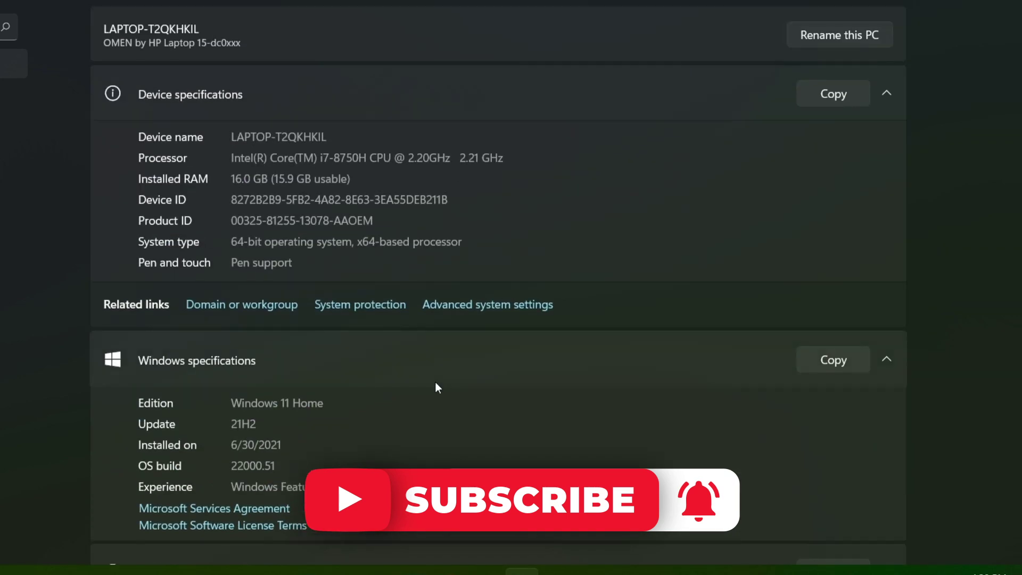